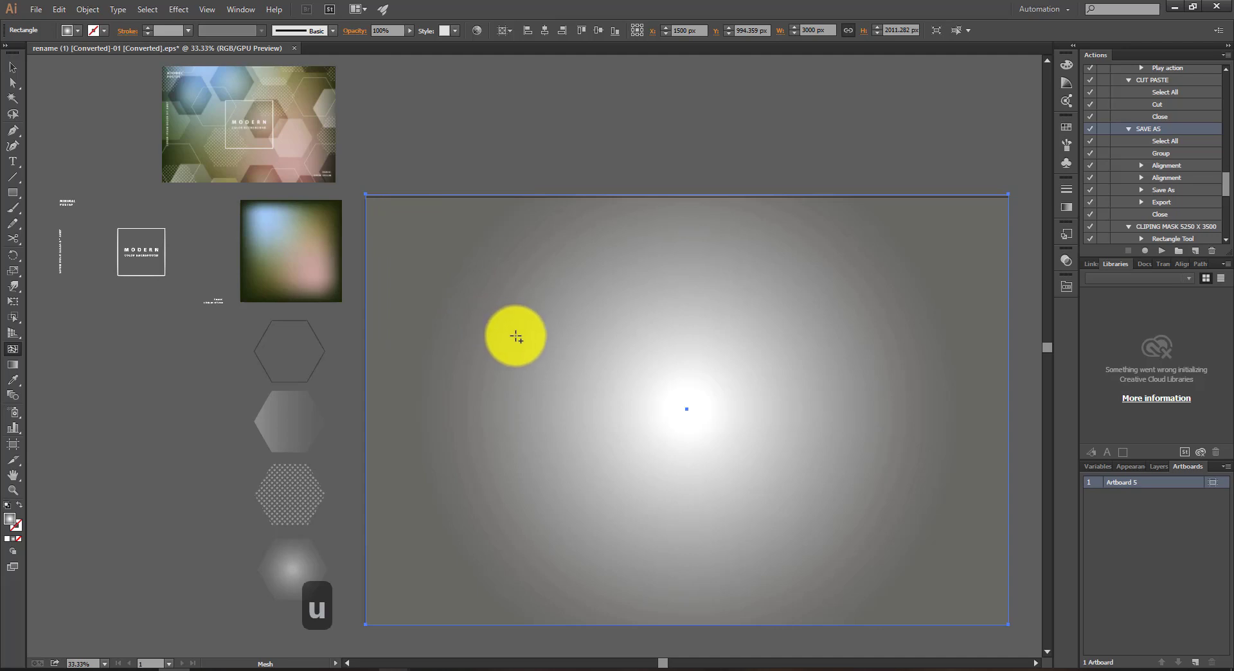
# Step: Add mesh points to the gradient rectangle at about (699, 649) px and (2124, 1414) px, coloring the second with the reference mesh's pinkish brown
pyautogui.click(516, 335)
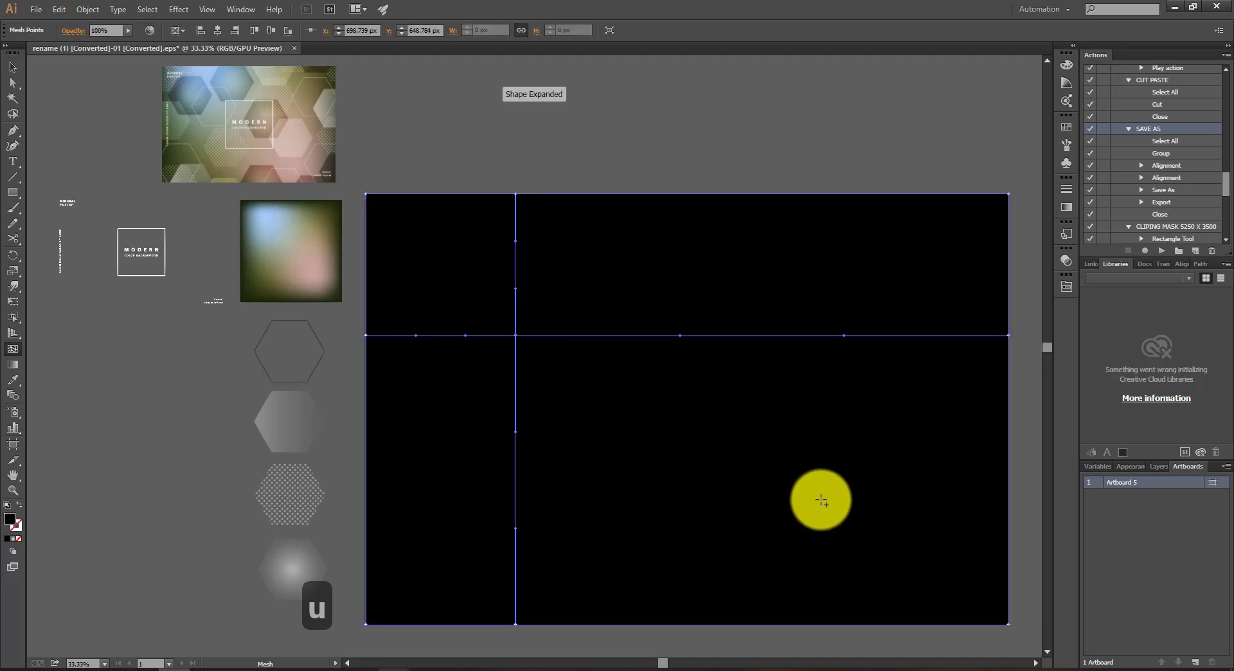
pyautogui.click(822, 499)
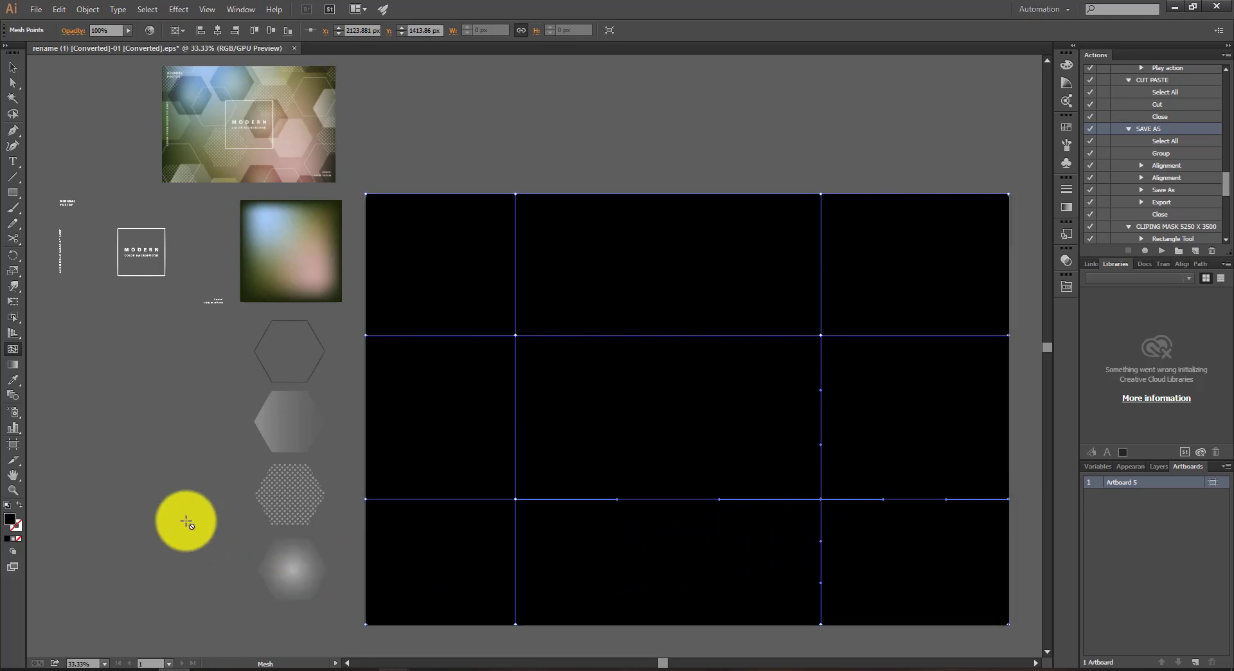
pyautogui.press('i')
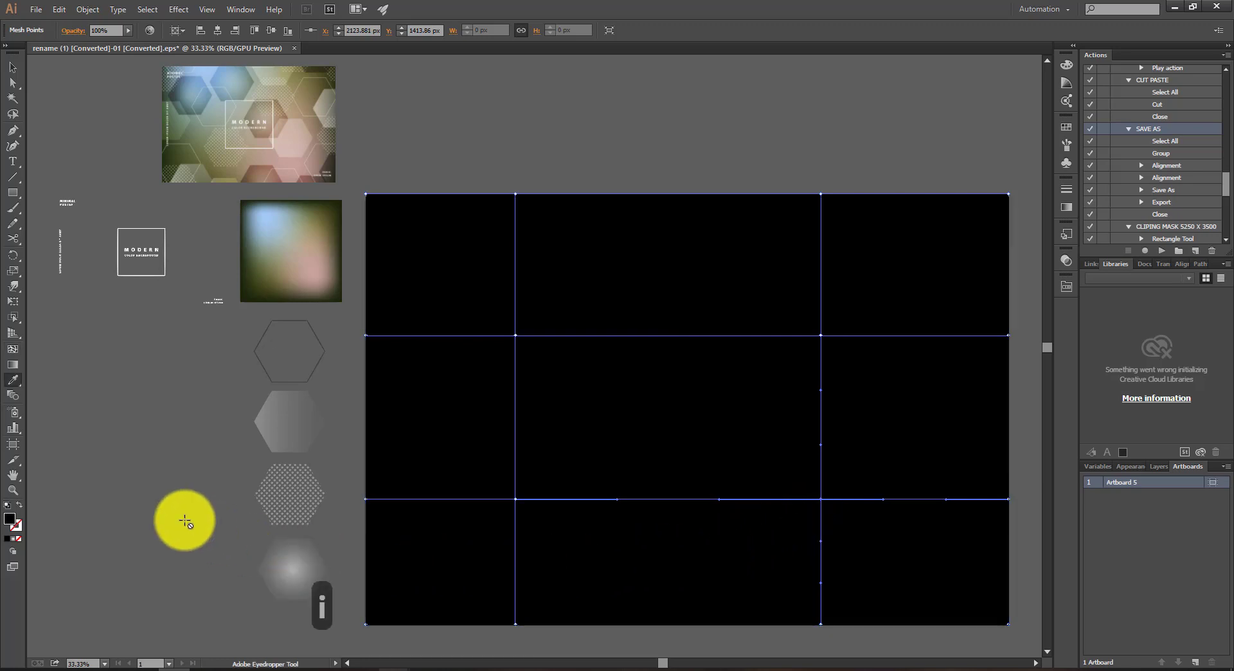
pyautogui.click(320, 277)
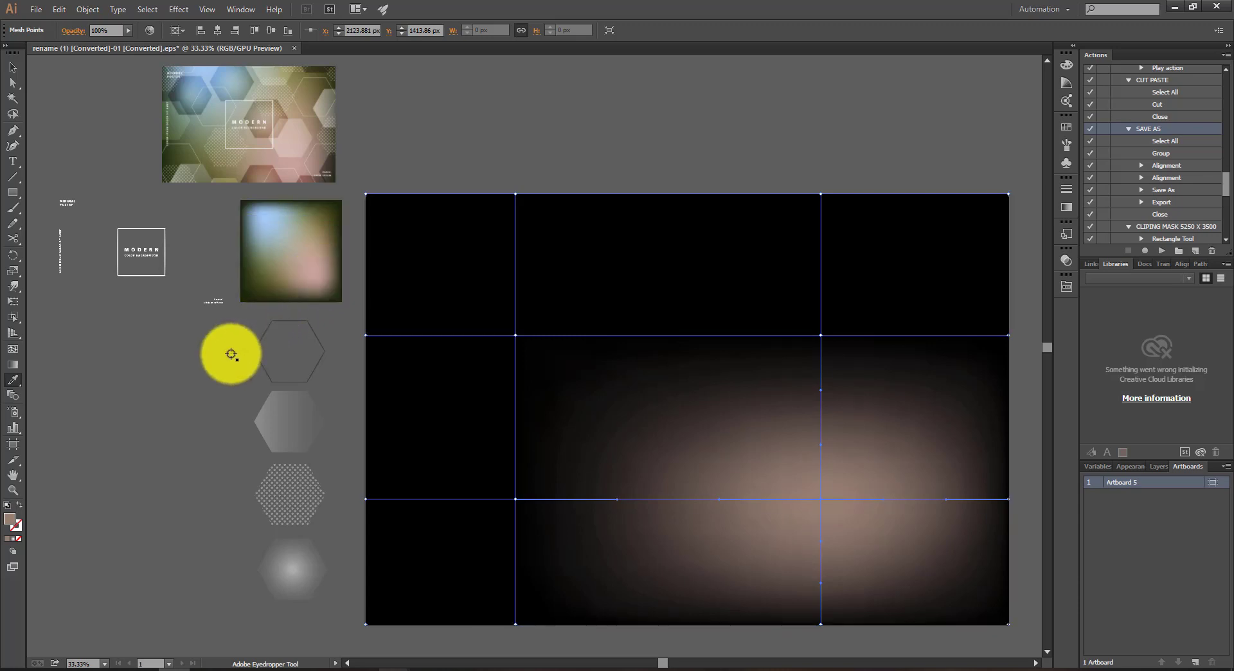
# Step: Color the large mesh's upper-left interior point with the blue sampled from the upper-left area of the reference mesh
pyautogui.press('a')
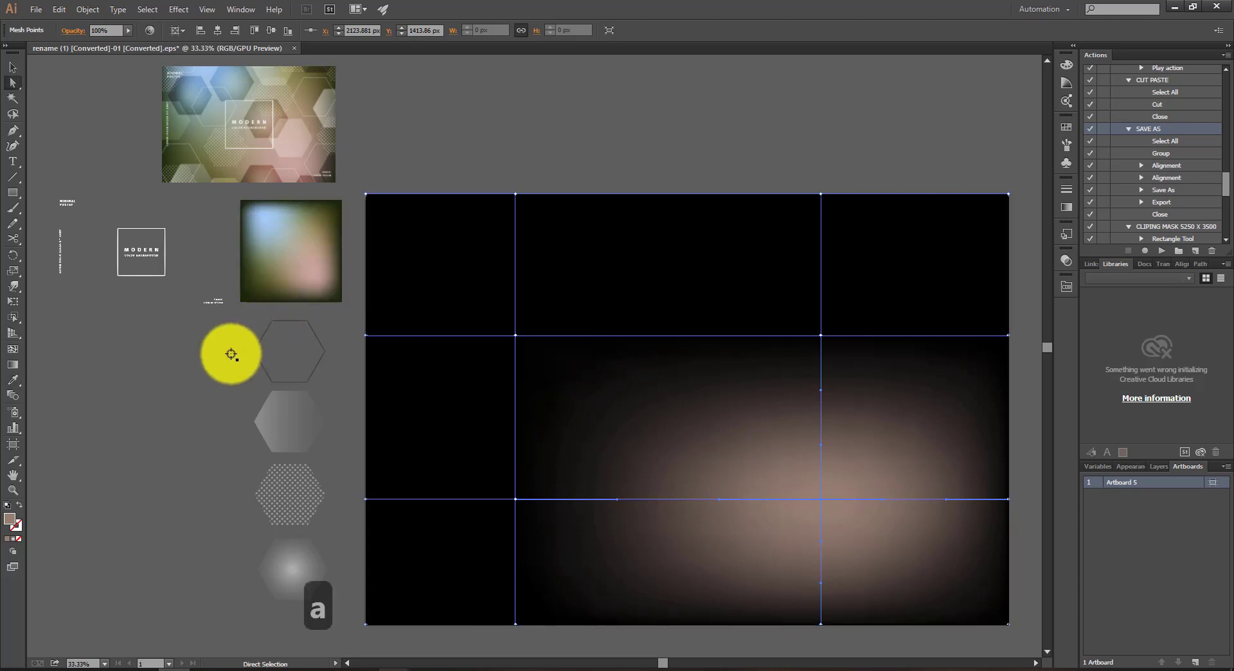
pyautogui.click(514, 335)
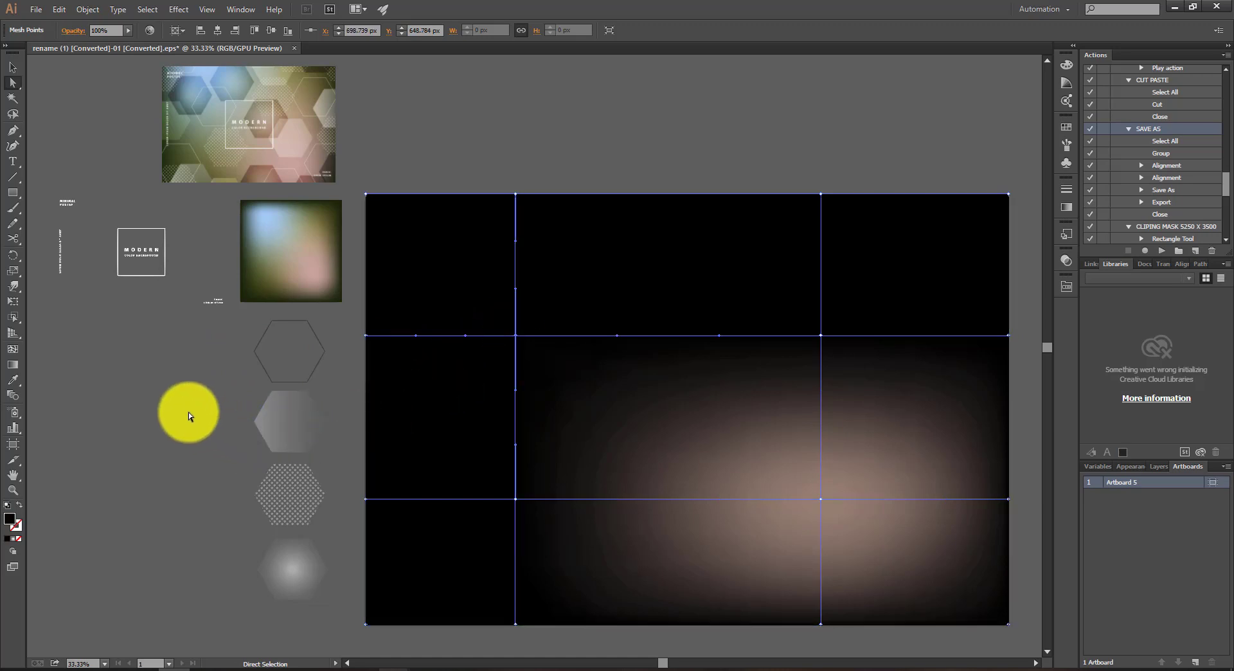
pyautogui.press('i')
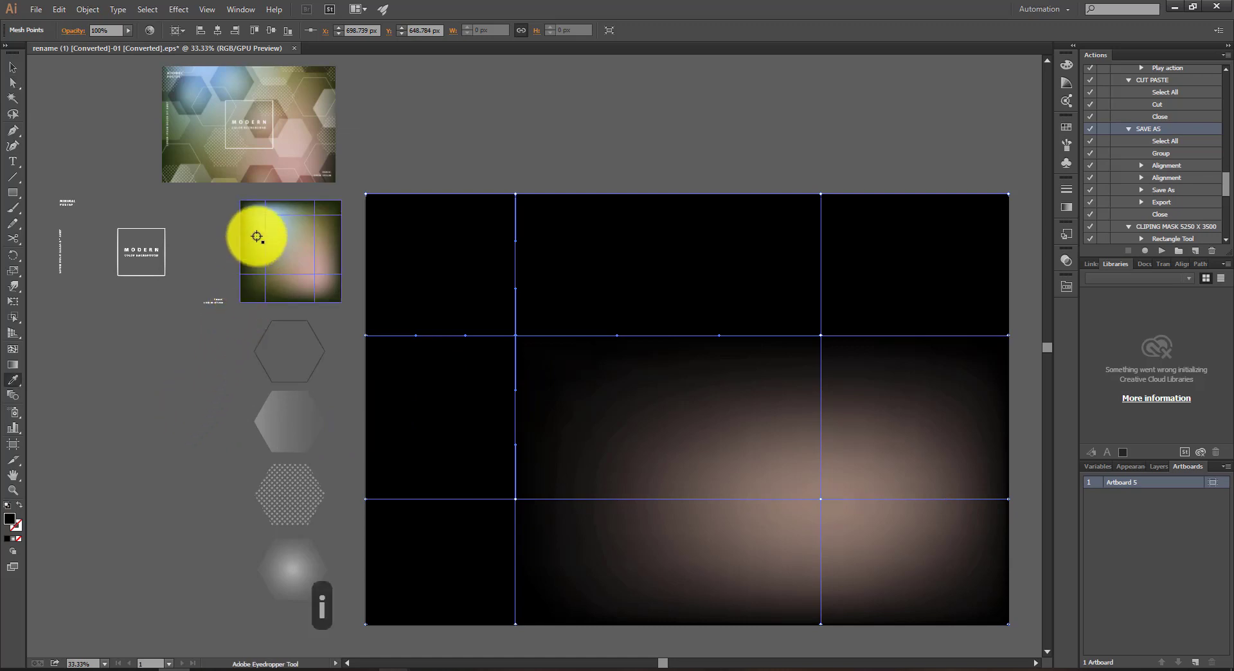
pyautogui.click(261, 223)
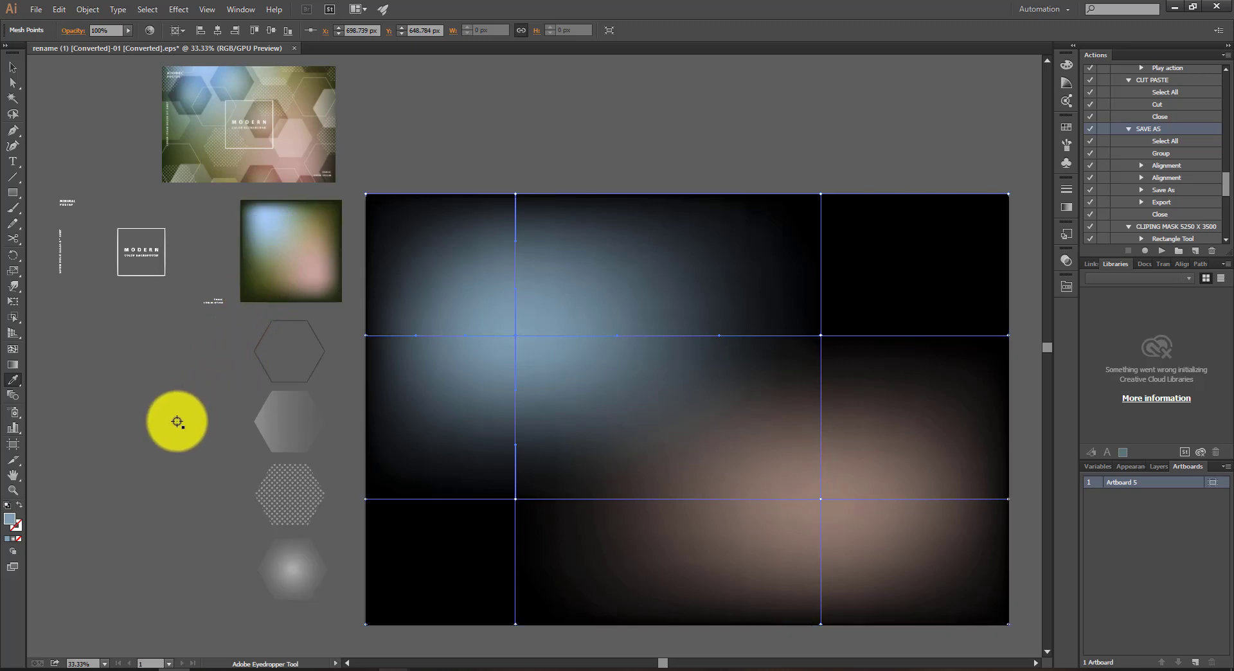
# Step: Color the large mesh's lower-left interior point with the olive green sampled from the lower-left area of the reference mesh
pyautogui.press('a')
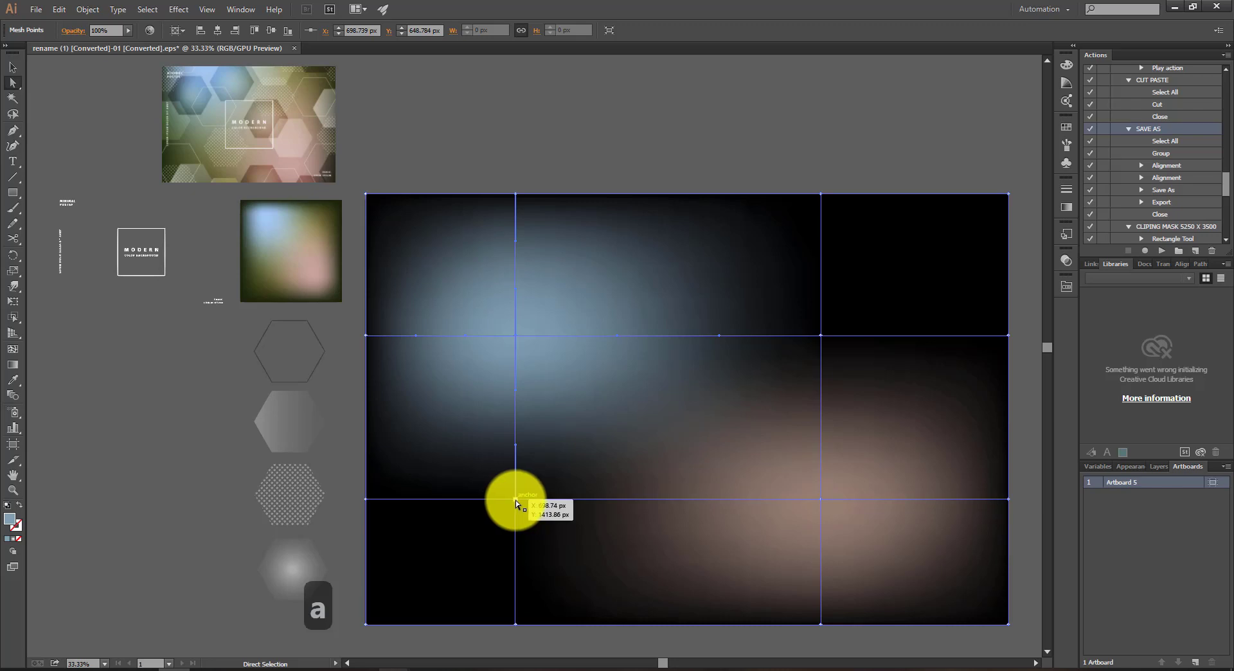
pyautogui.click(516, 499)
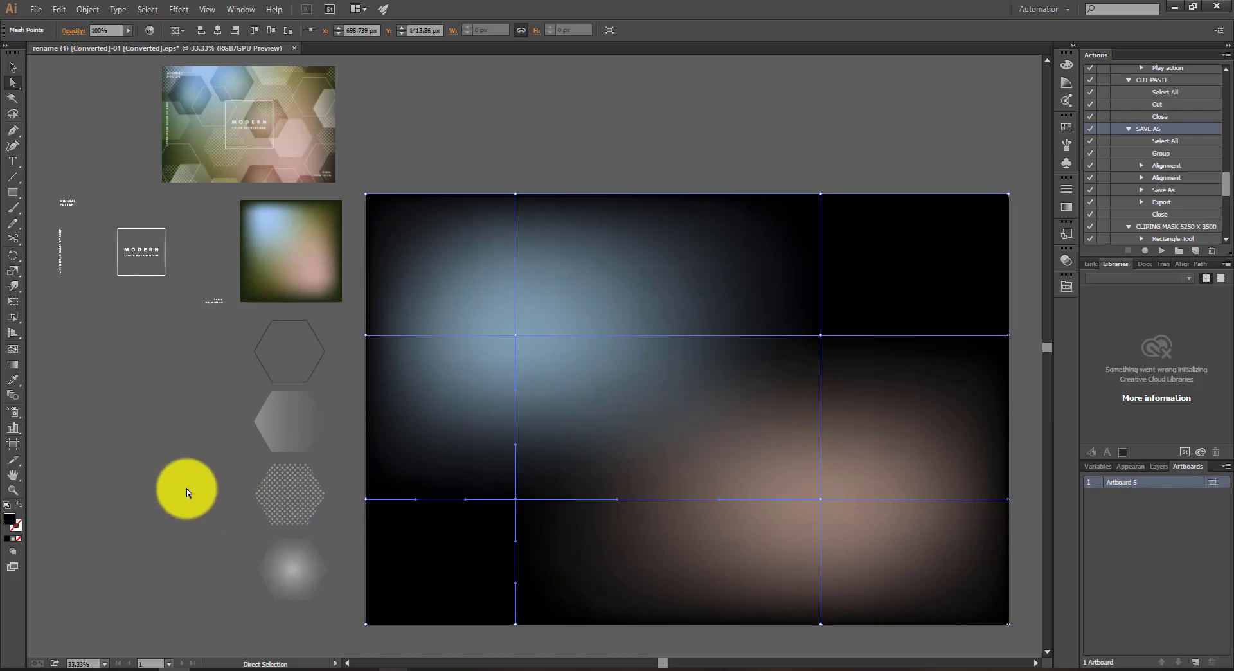
pyautogui.press('i')
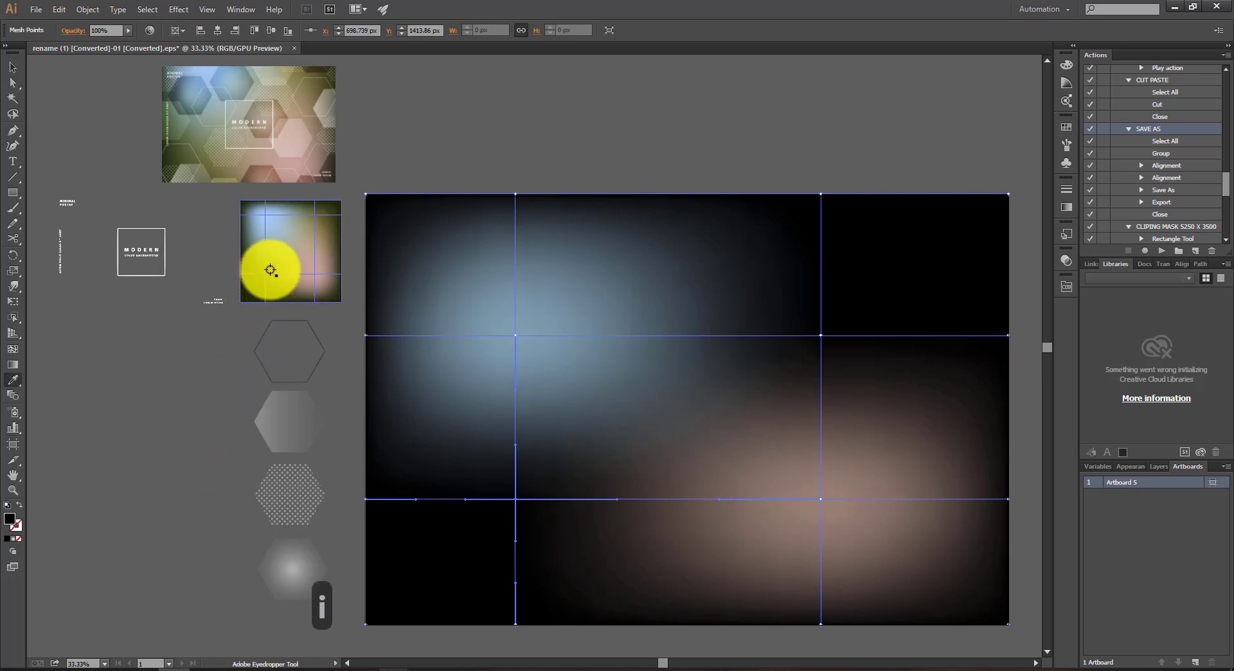
pyautogui.click(271, 270)
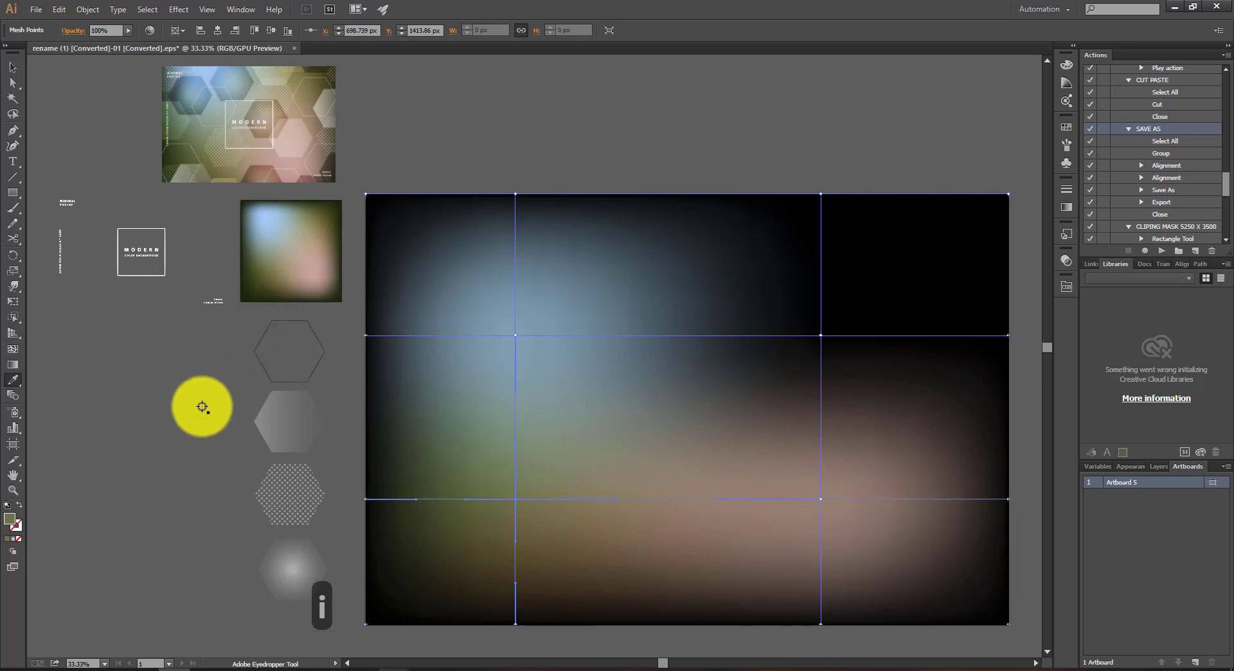
# Step: Color the large mesh's upper-right interior point with the dark olive sampled from the upper-right area of the reference mesh
pyautogui.press('a')
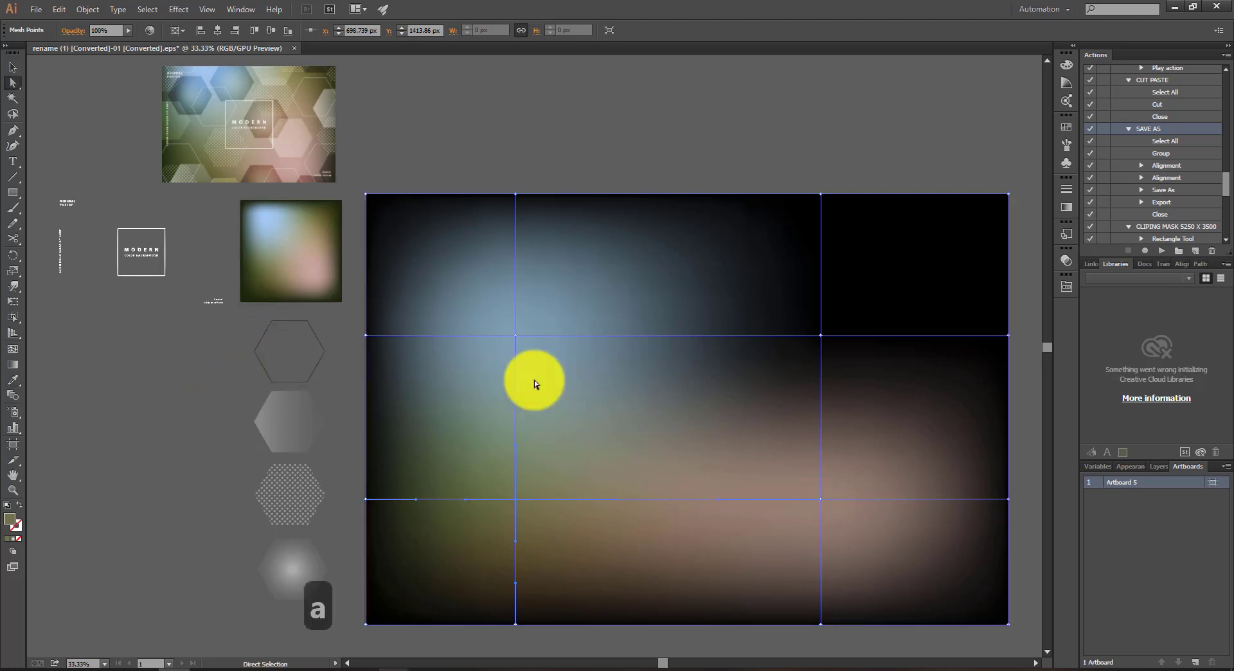
pyautogui.click(821, 335)
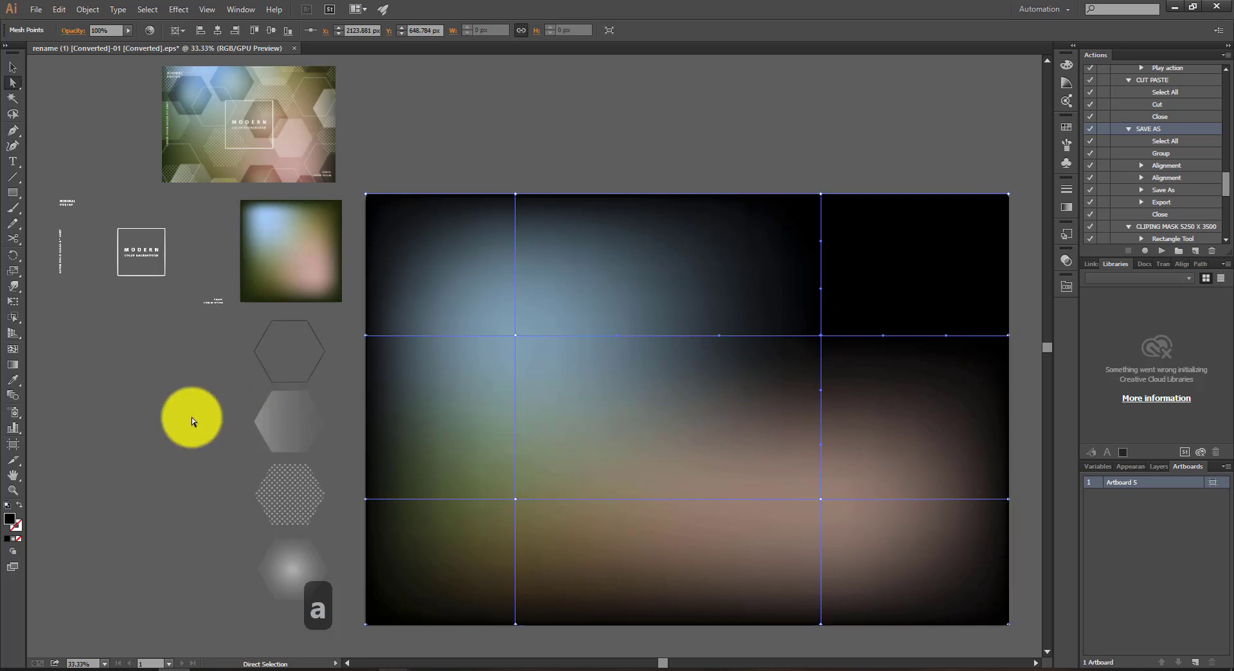
pyautogui.press('i')
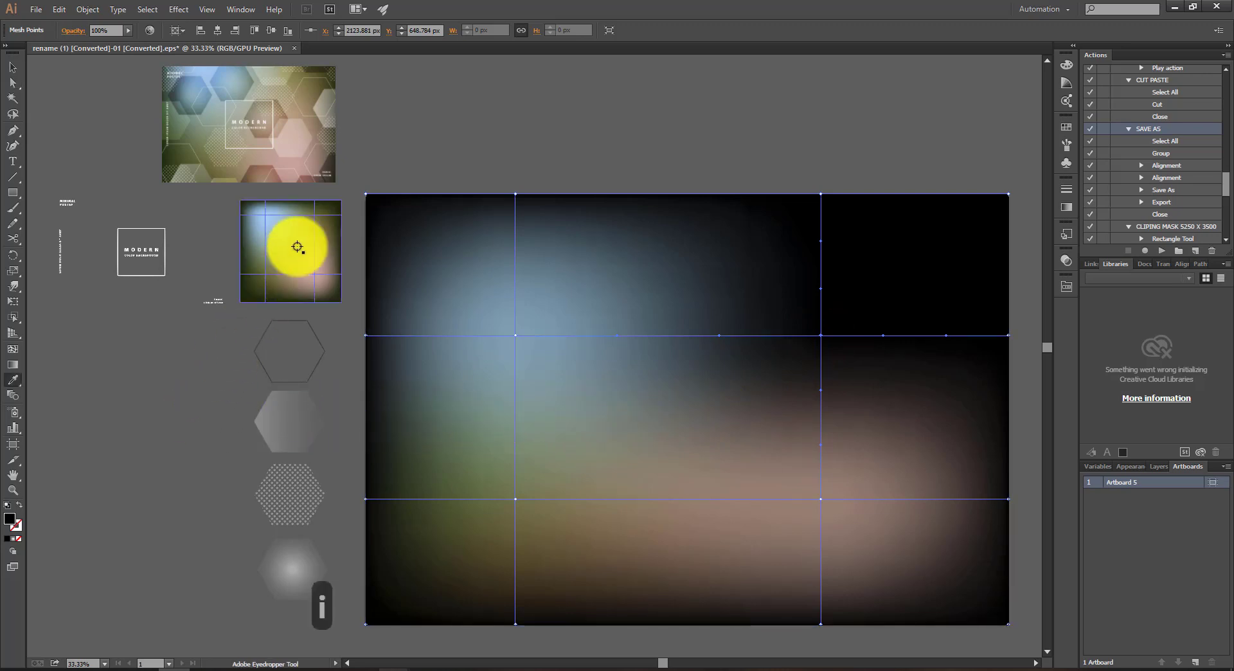
pyautogui.click(326, 222)
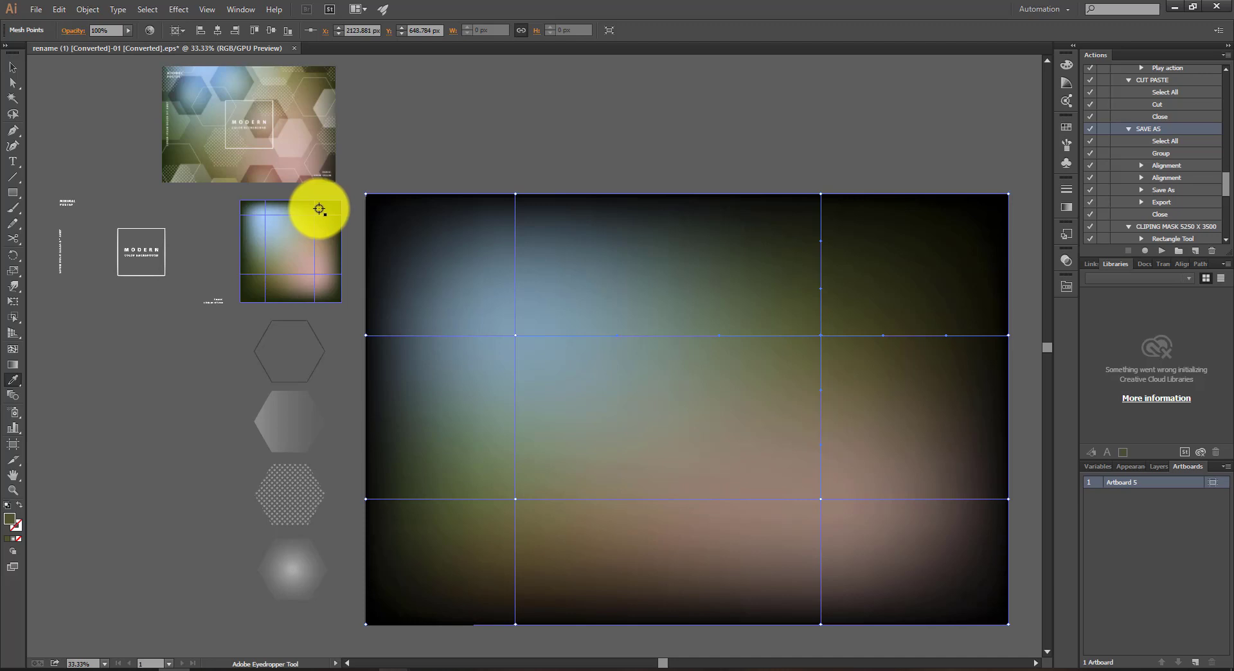
# Step: Draw a hexagon about 368 px wide and 319 px high with the Polygon tool and place it beside the reference hexagon outline
pyautogui.click(13, 193)
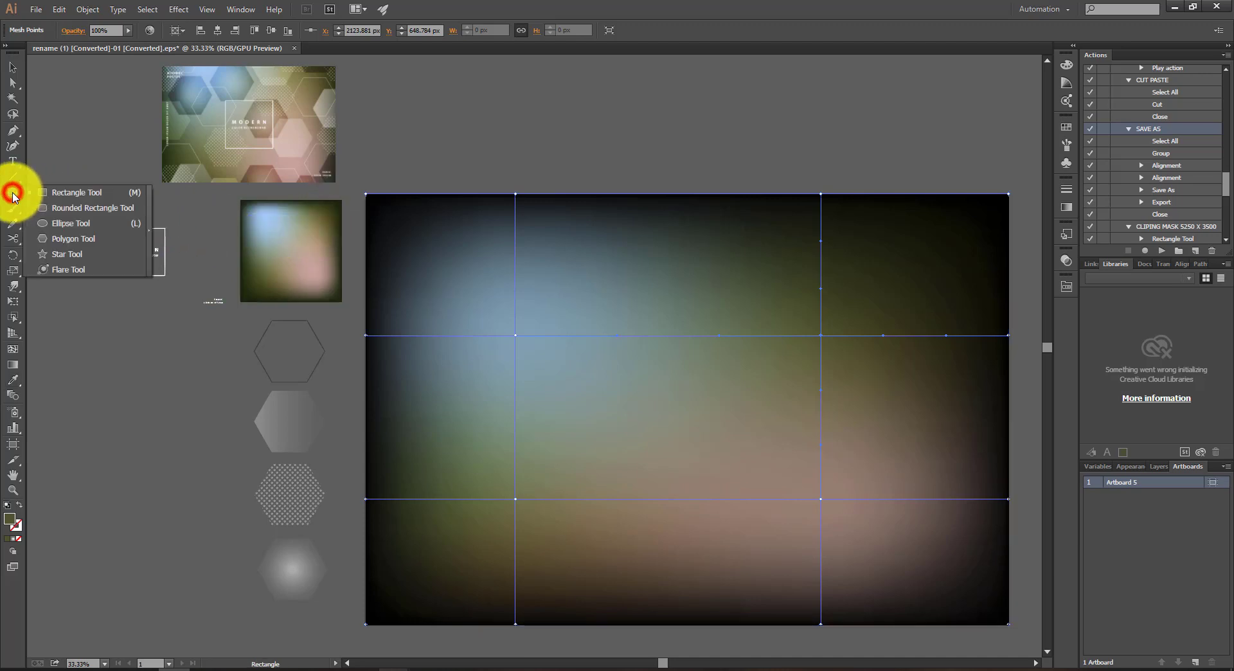
pyautogui.click(63, 239)
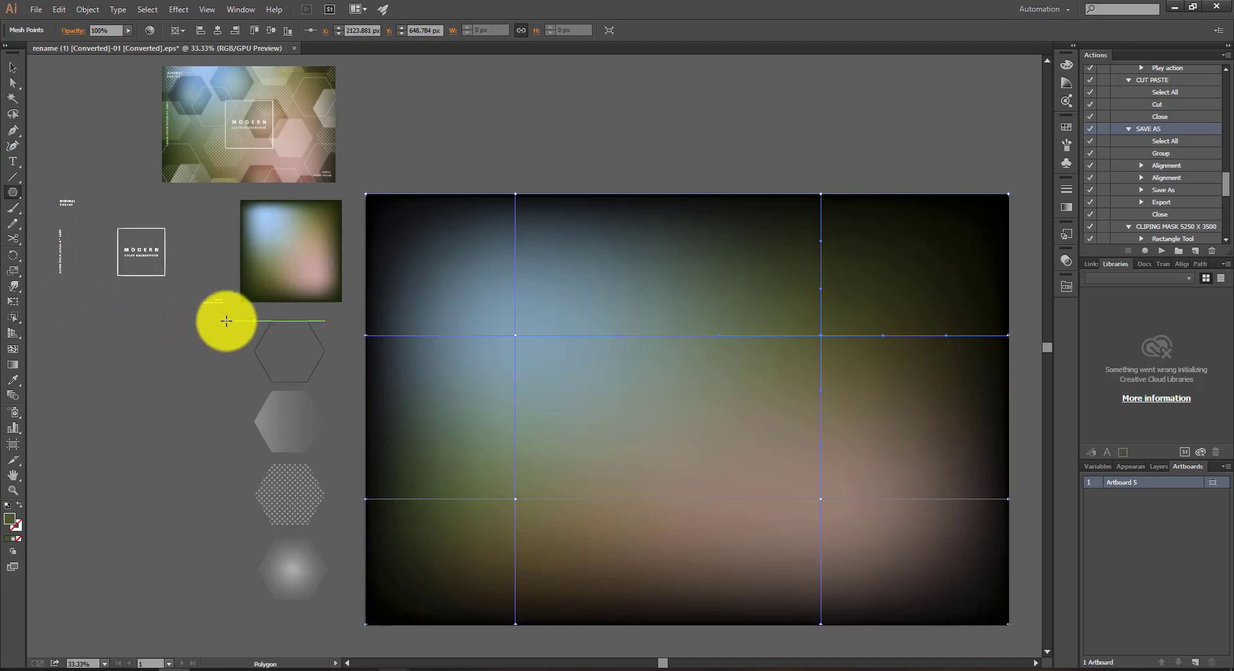
pyautogui.moveTo(227, 320); pyautogui.dragTo(260, 340)
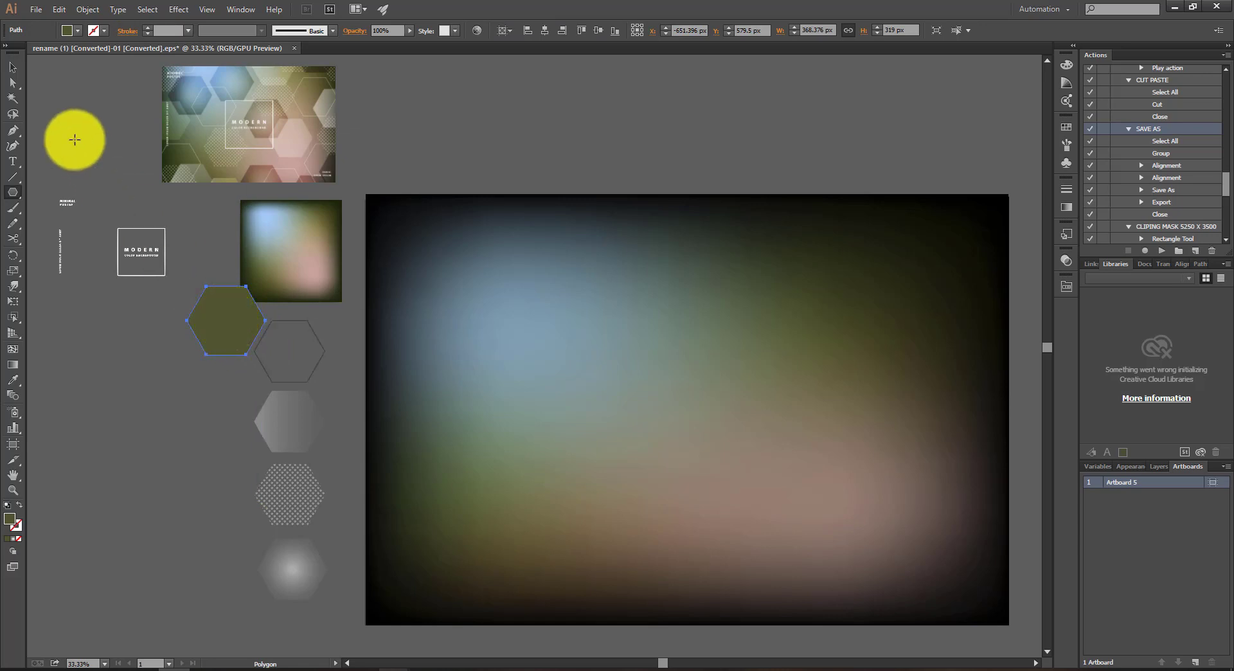
pyautogui.click(12, 67)
pyautogui.moveTo(220, 336); pyautogui.dragTo(198, 371)
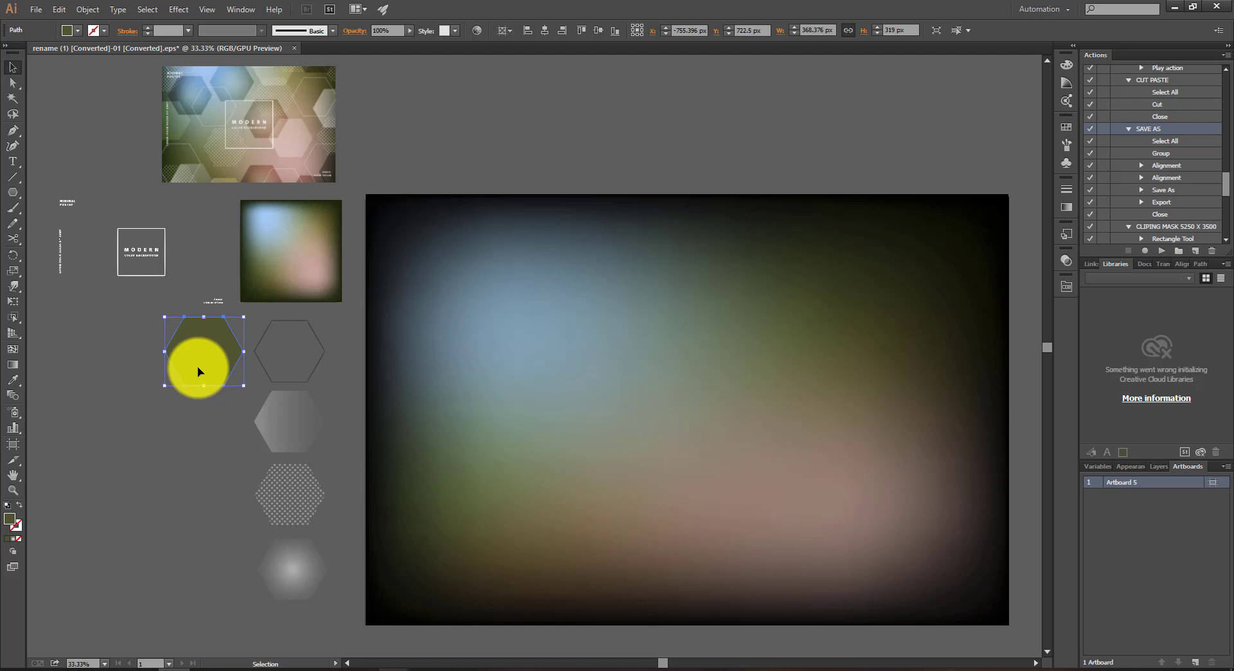
# Step: Swap the new hexagon's fill and stroke so only an outline remains, and set the stroke weight to 3 pt
pyautogui.click(18, 510)
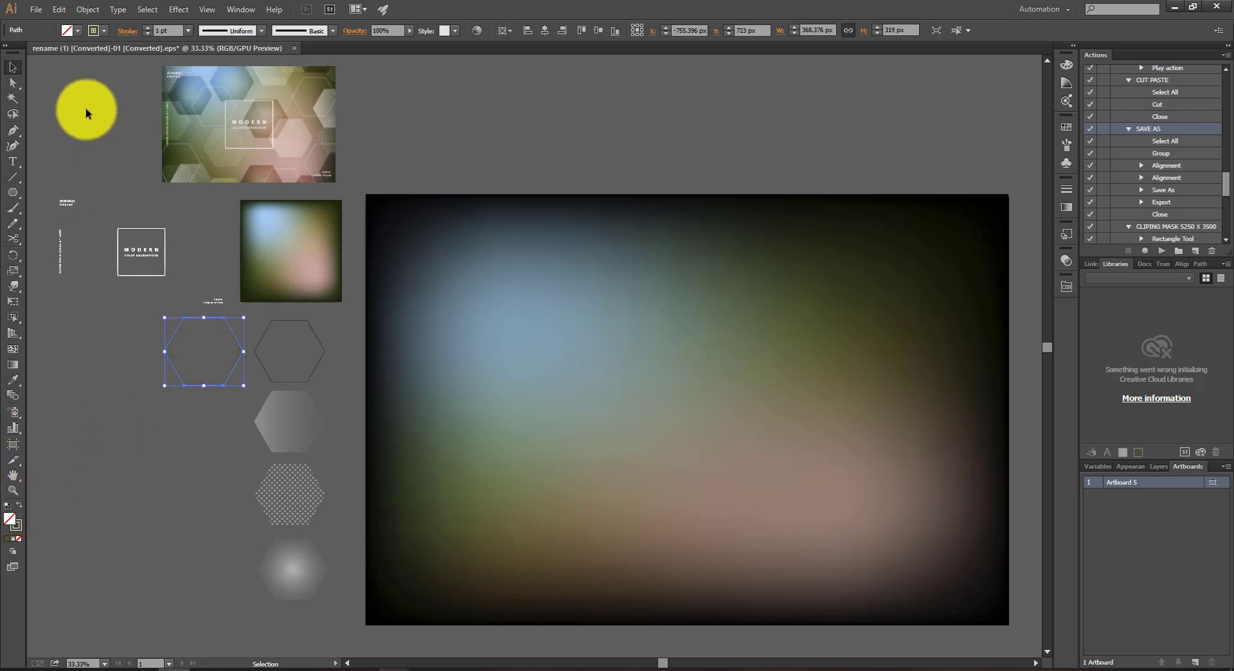
pyautogui.click(188, 31)
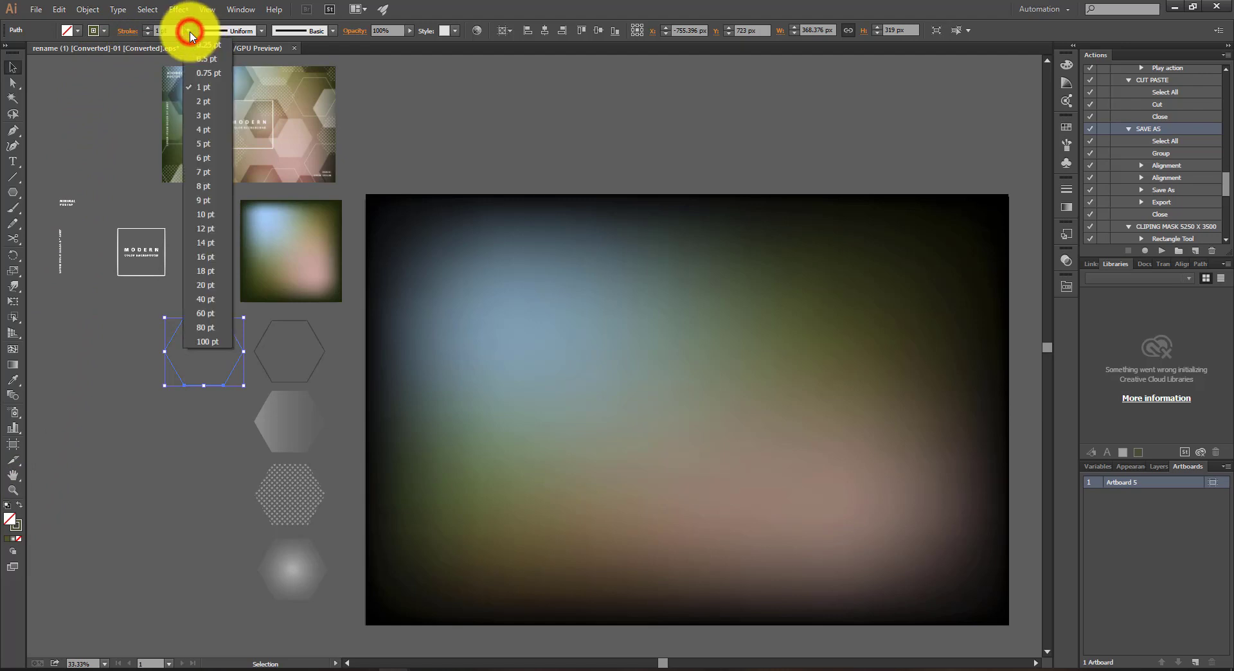
pyautogui.click(202, 117)
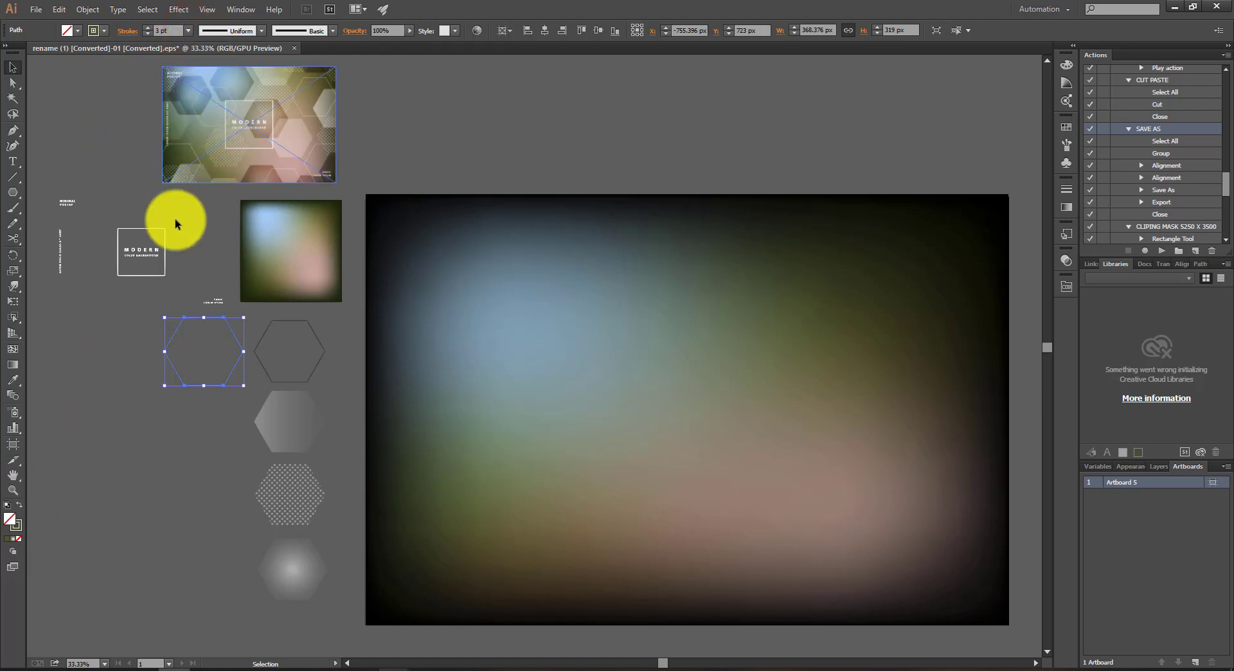
pyautogui.click(125, 350)
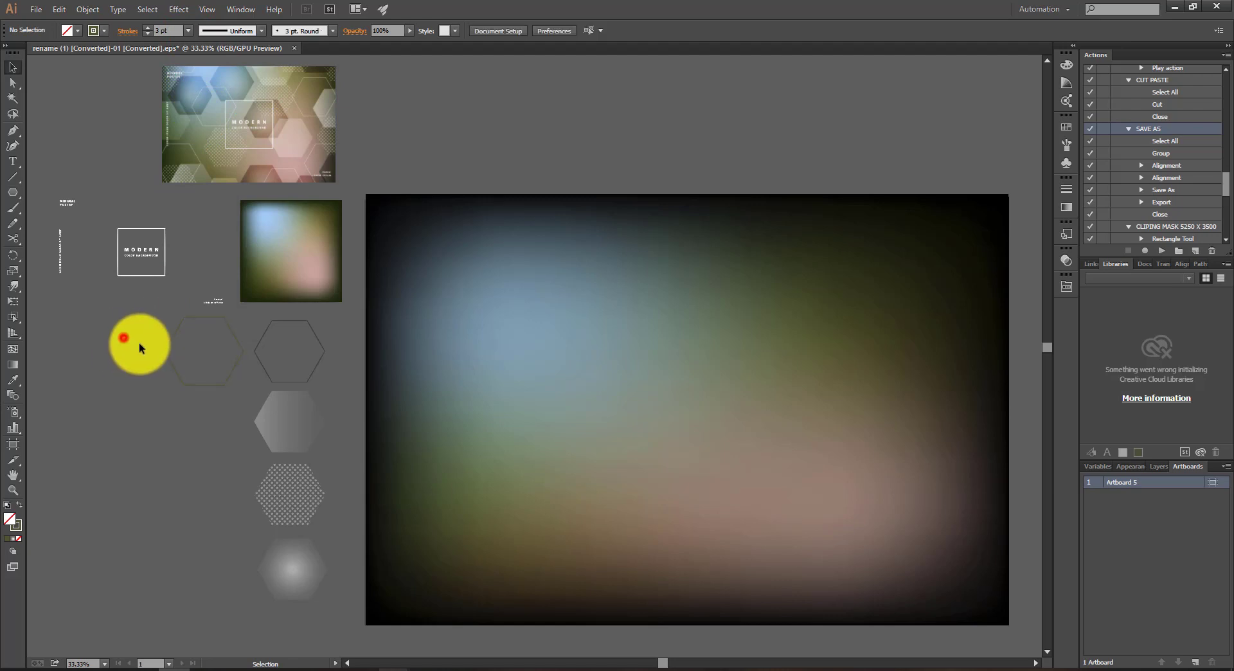
# Step: Change the new hexagon's stroke color to a dark grey swatch and deselect it
pyautogui.click(175, 361)
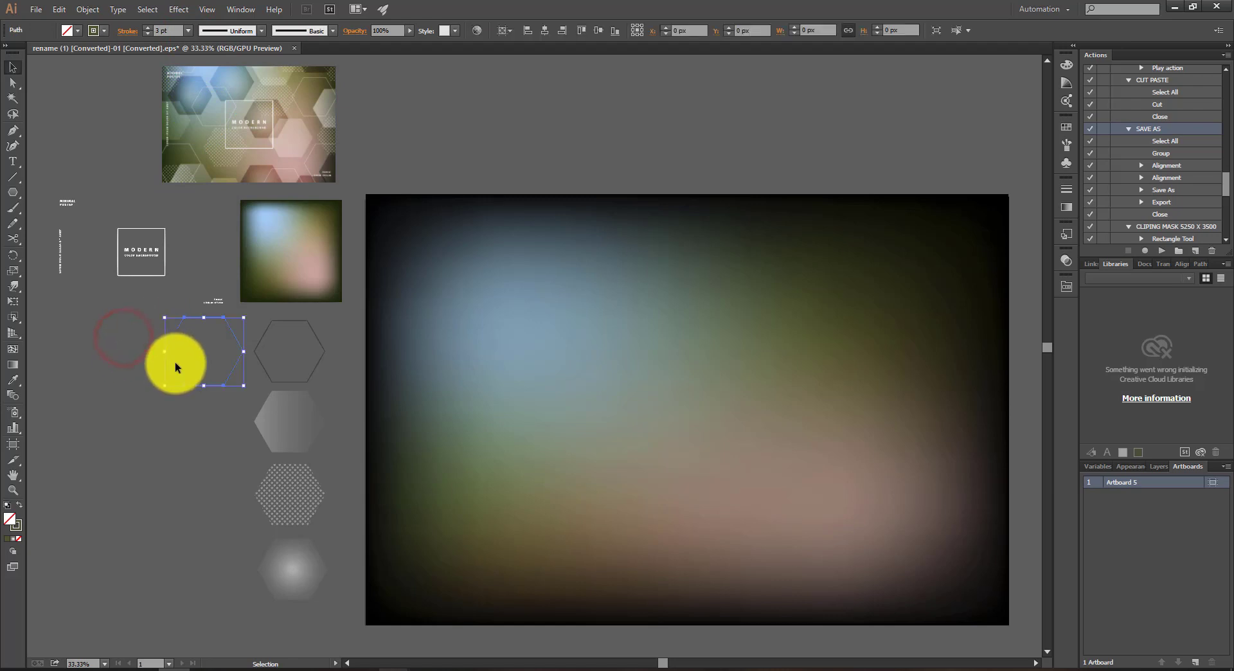
pyautogui.click(96, 30)
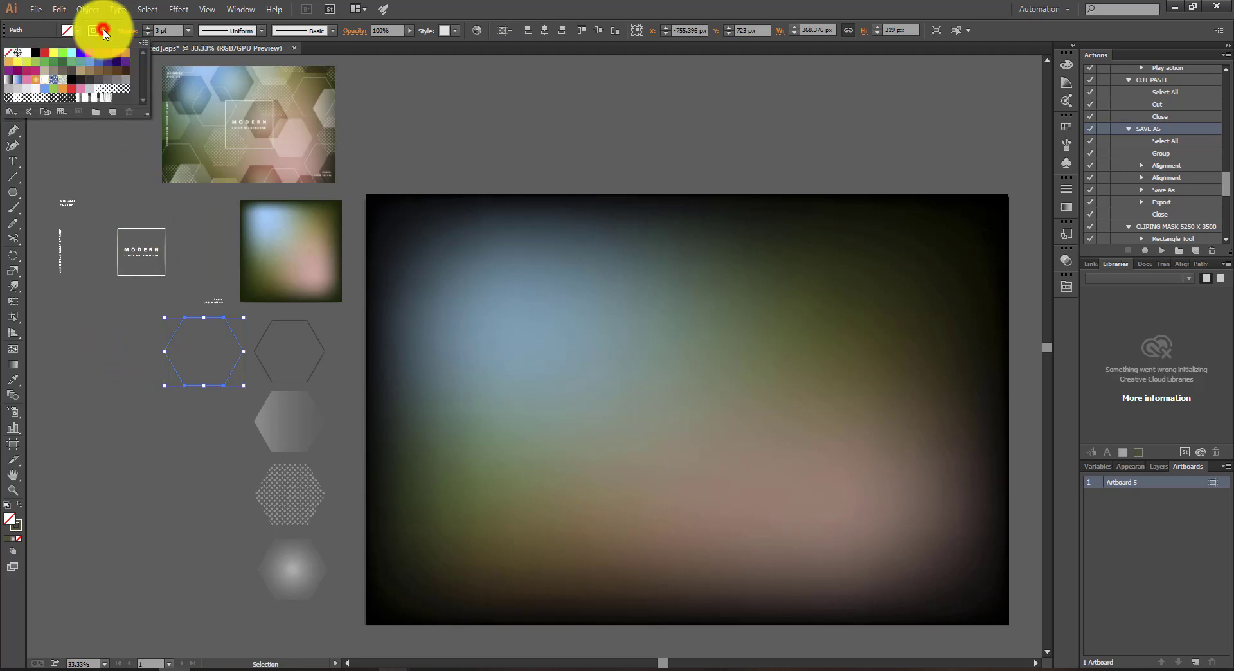
pyautogui.click(90, 82)
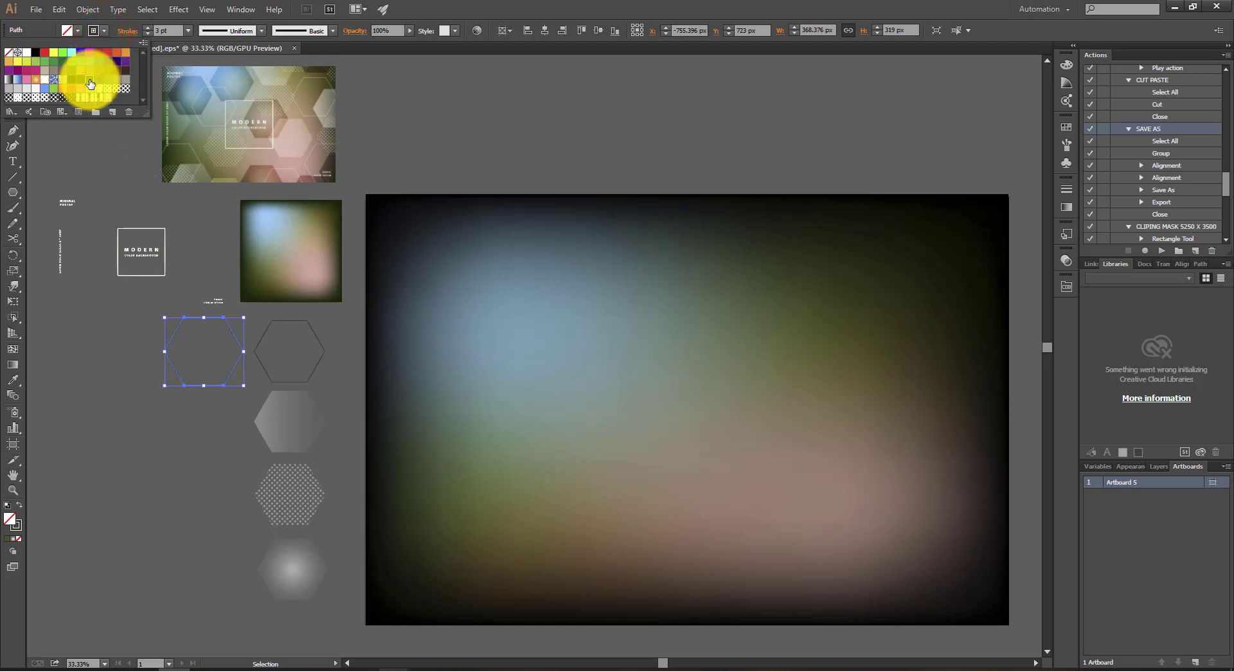
pyautogui.click(129, 164)
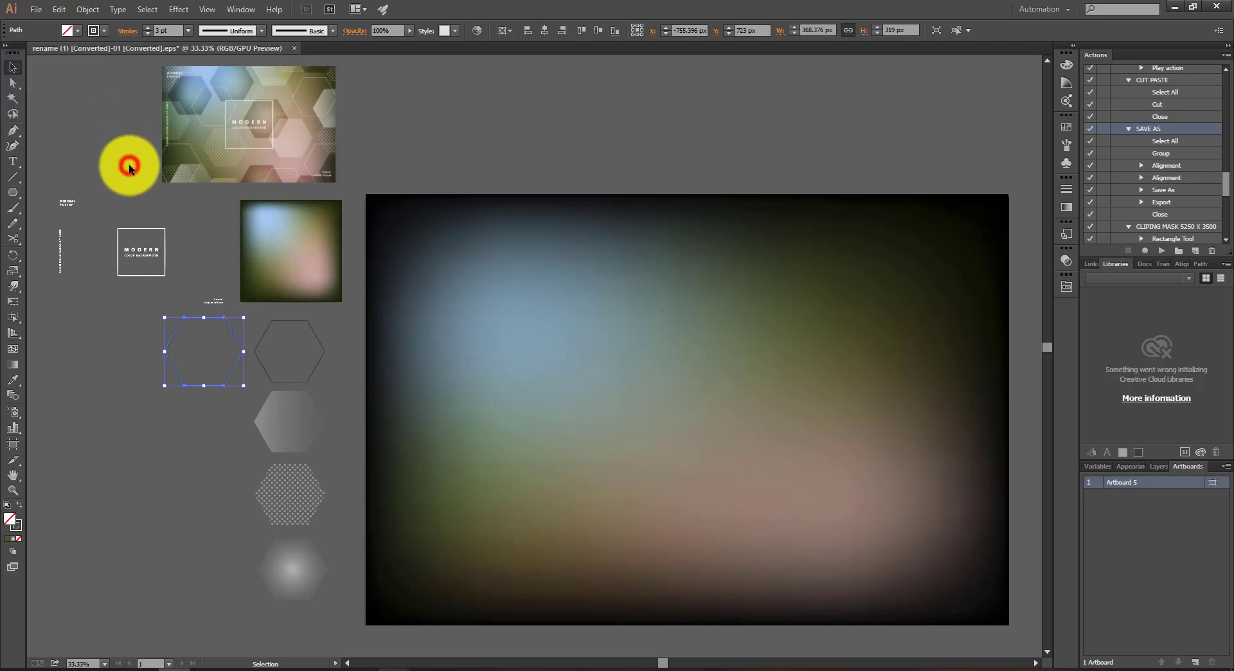
pyautogui.click(129, 164)
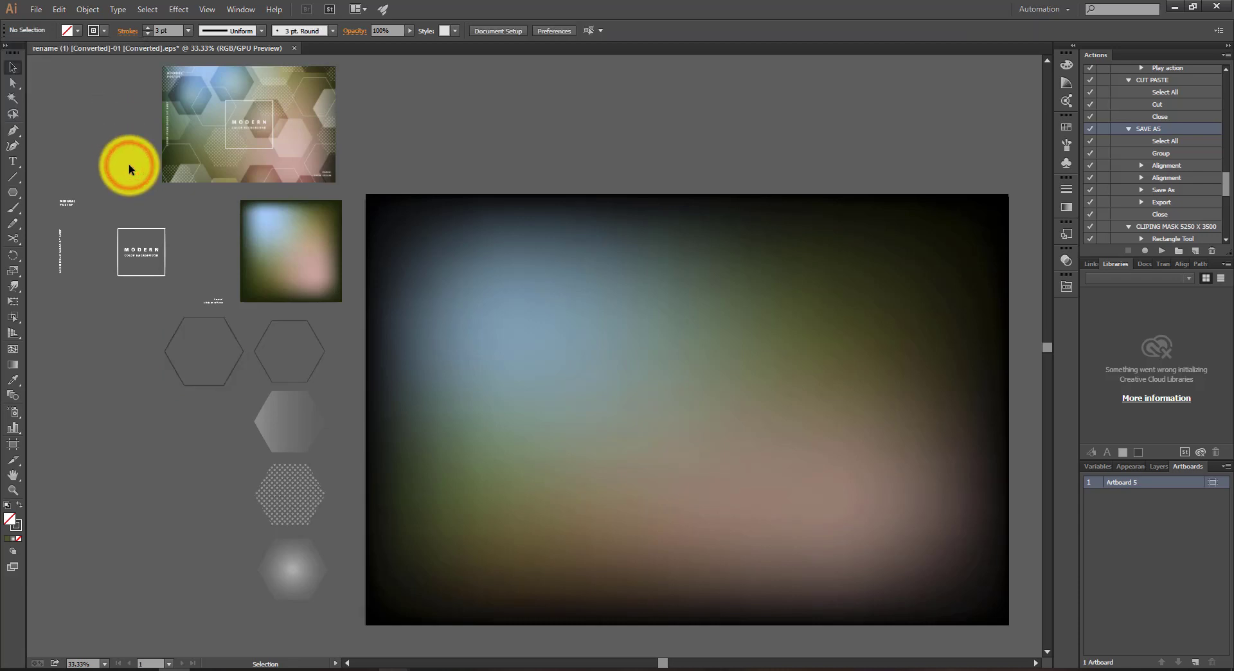
# Step: Set the new hexagon outline's blending mode to Color Burn
pyautogui.moveTo(136, 342); pyautogui.dragTo(180, 360)
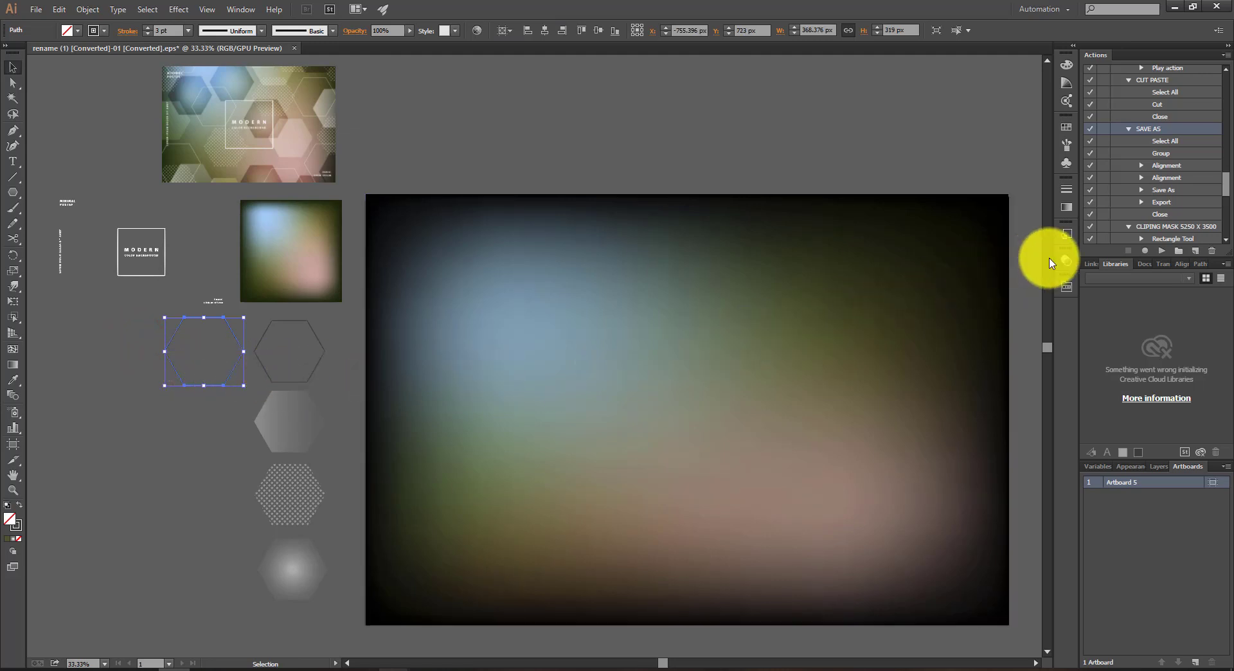
pyautogui.click(1069, 259)
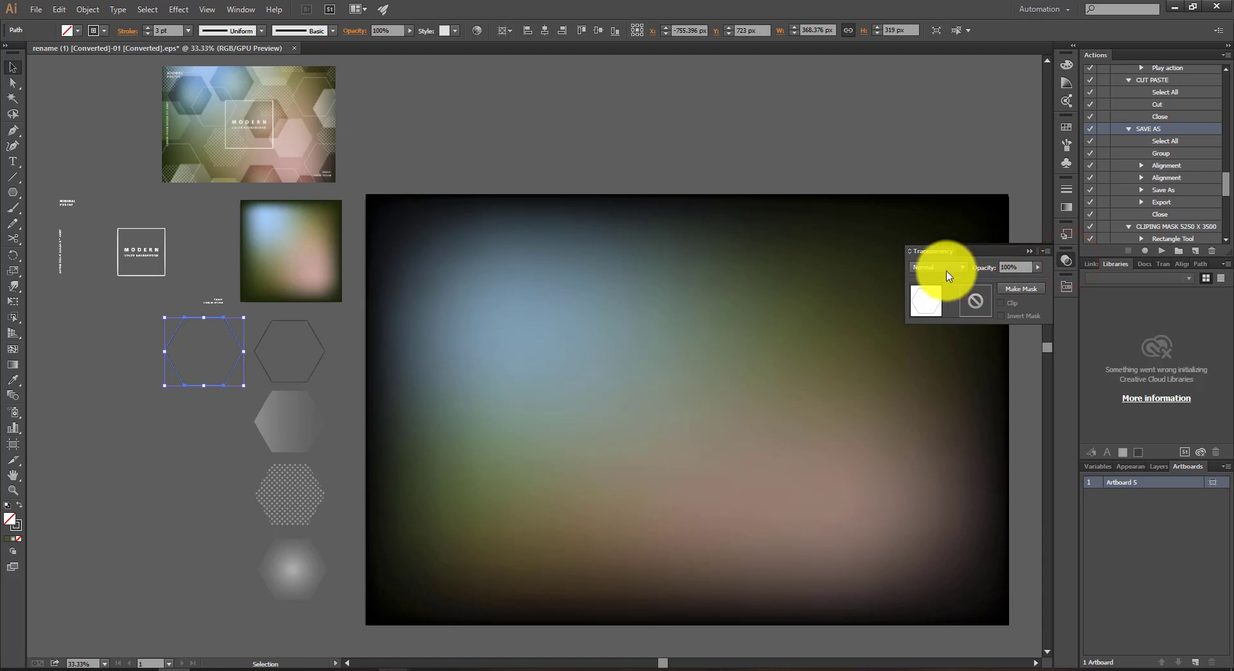
pyautogui.click(948, 275)
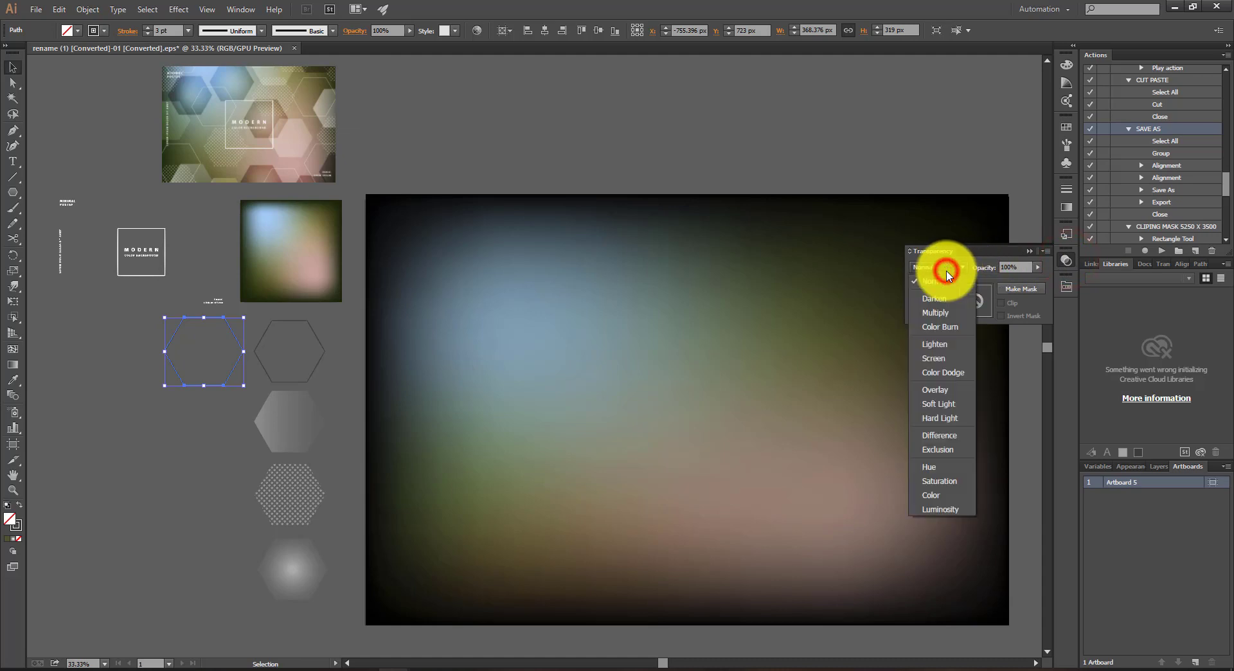
pyautogui.click(940, 329)
# Step: Check the reference hexagon outline's blending mode and set the new hexagon outline to Color Dodge
pyautogui.click(181, 436)
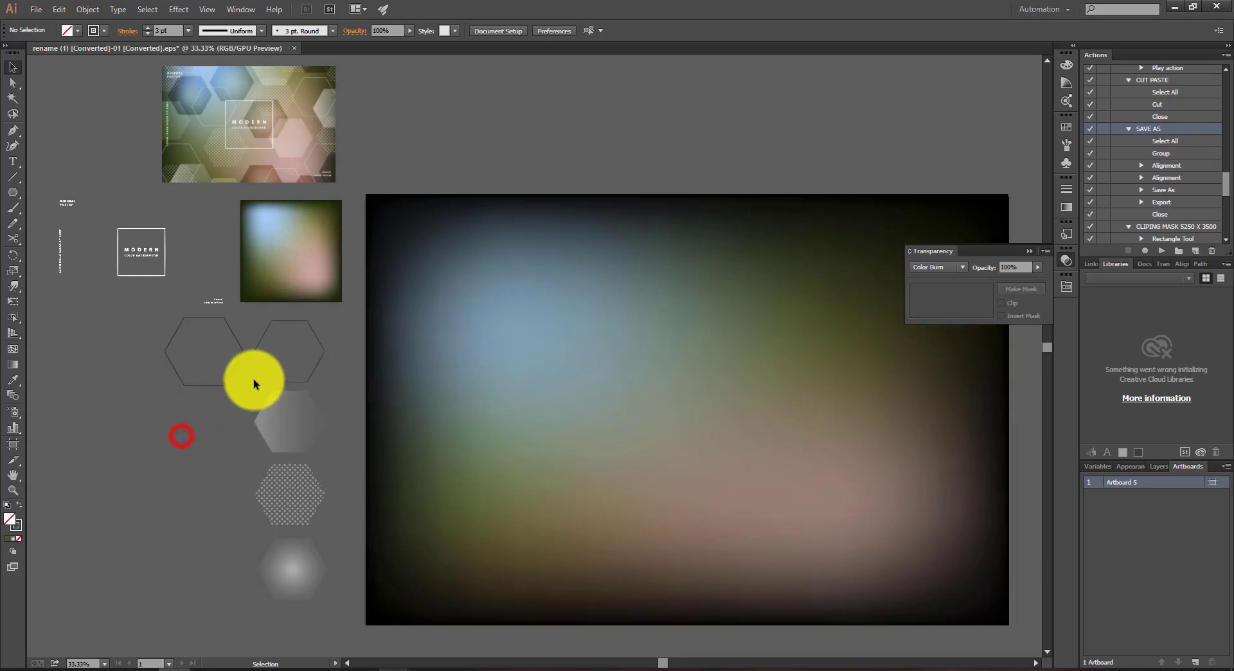
pyautogui.click(260, 328)
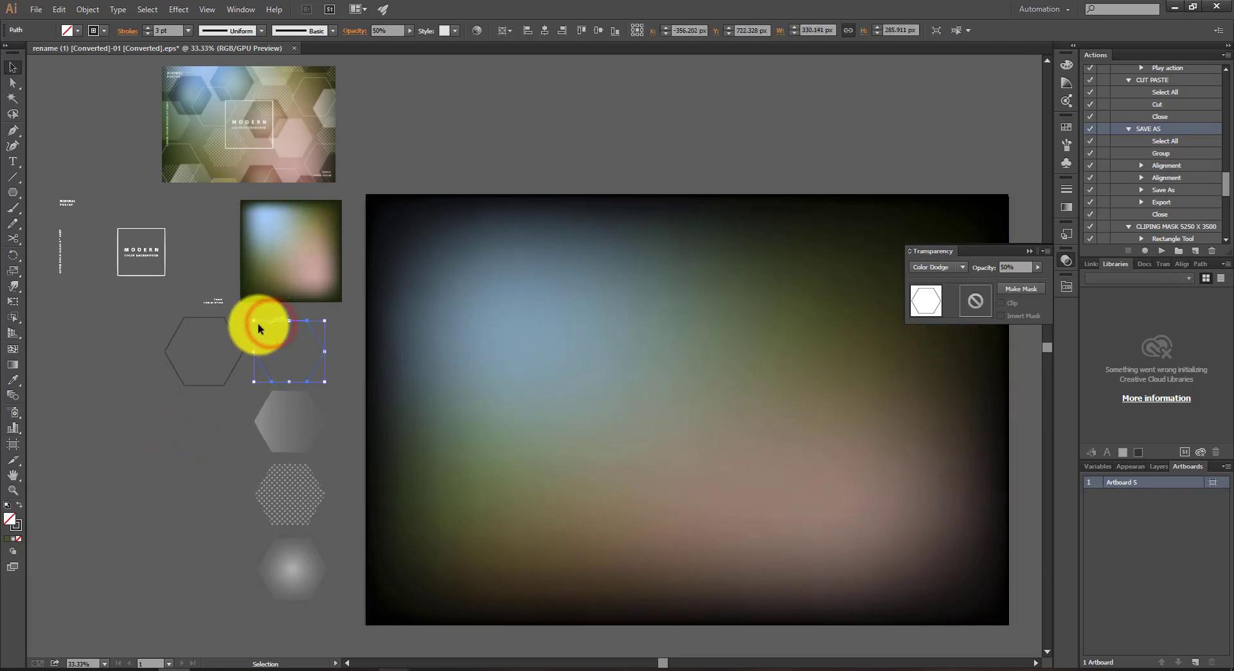
pyautogui.click(229, 325)
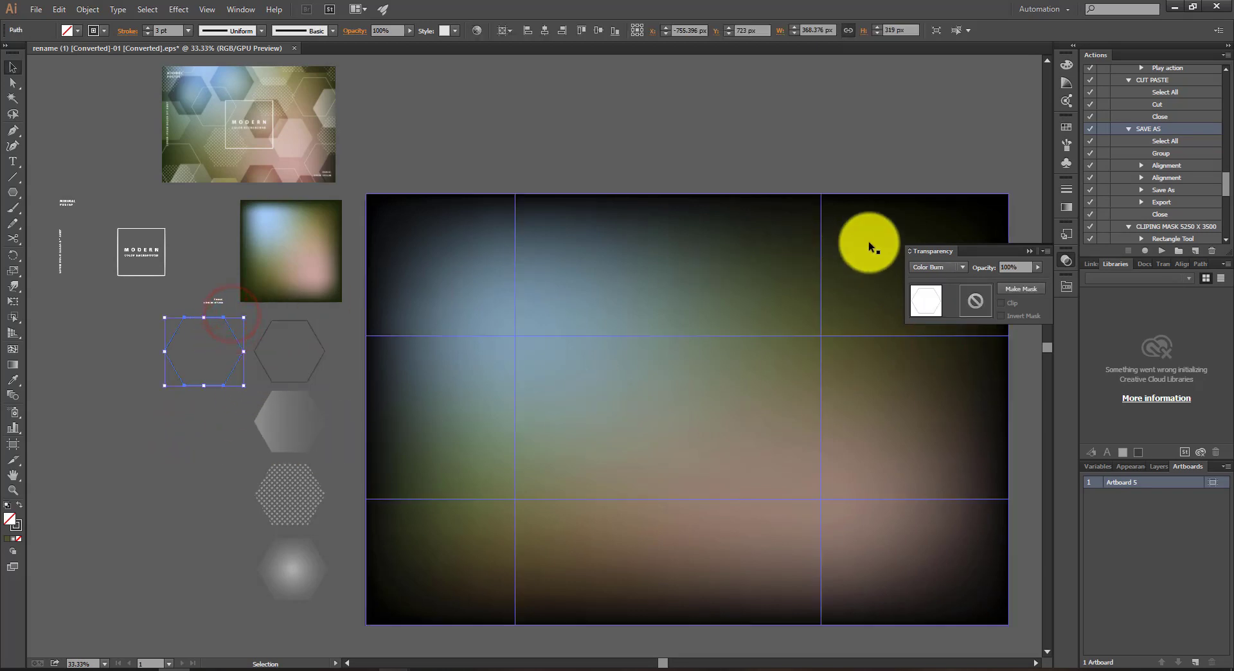
pyautogui.click(926, 267)
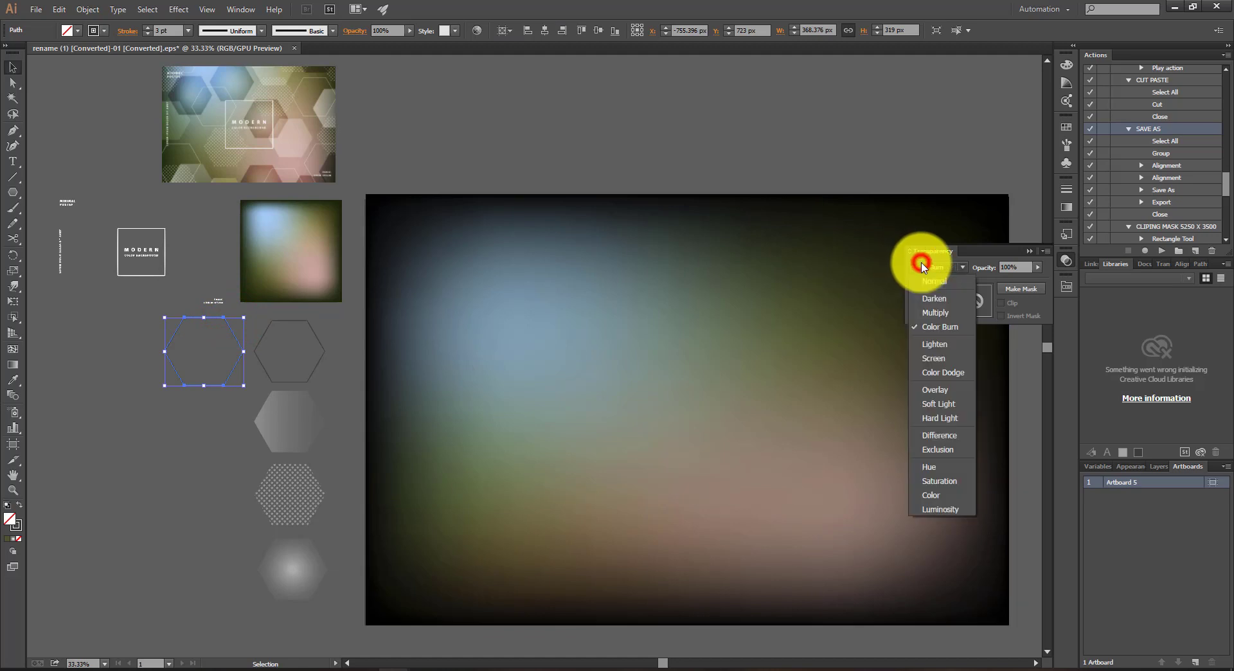
pyautogui.click(933, 371)
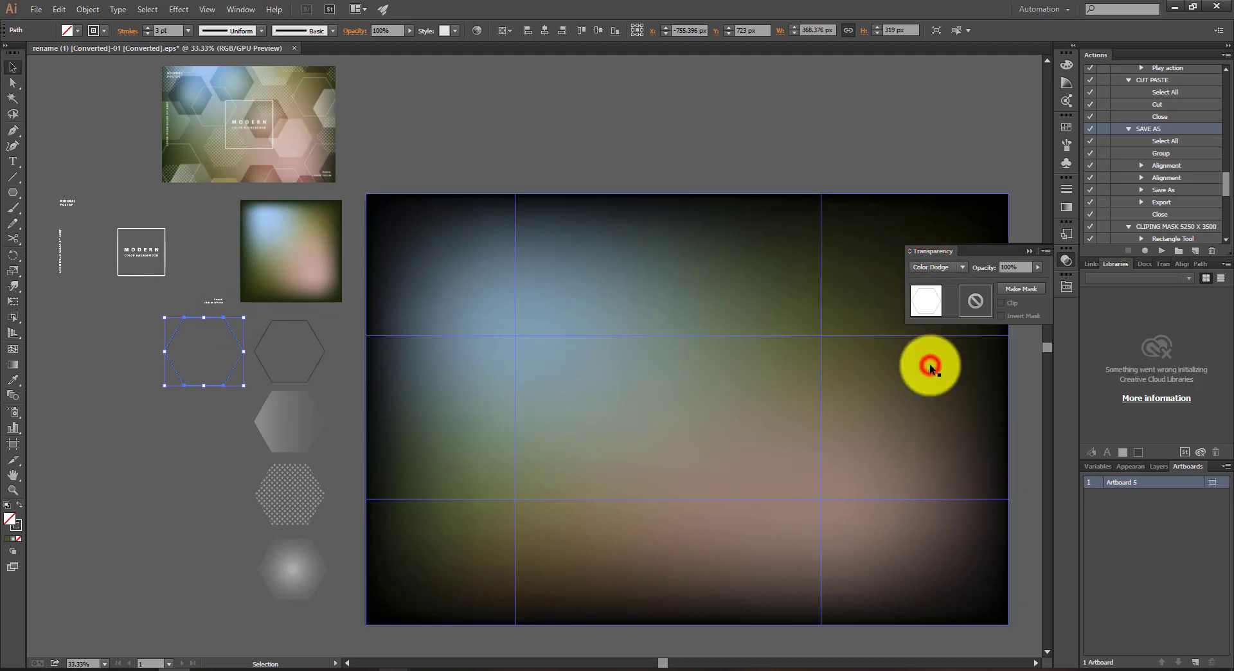
pyautogui.click(180, 418)
# Step: Duplicate the new hexagon outline directly below itself, beside the reference gradient hexagon
pyautogui.click(189, 383)
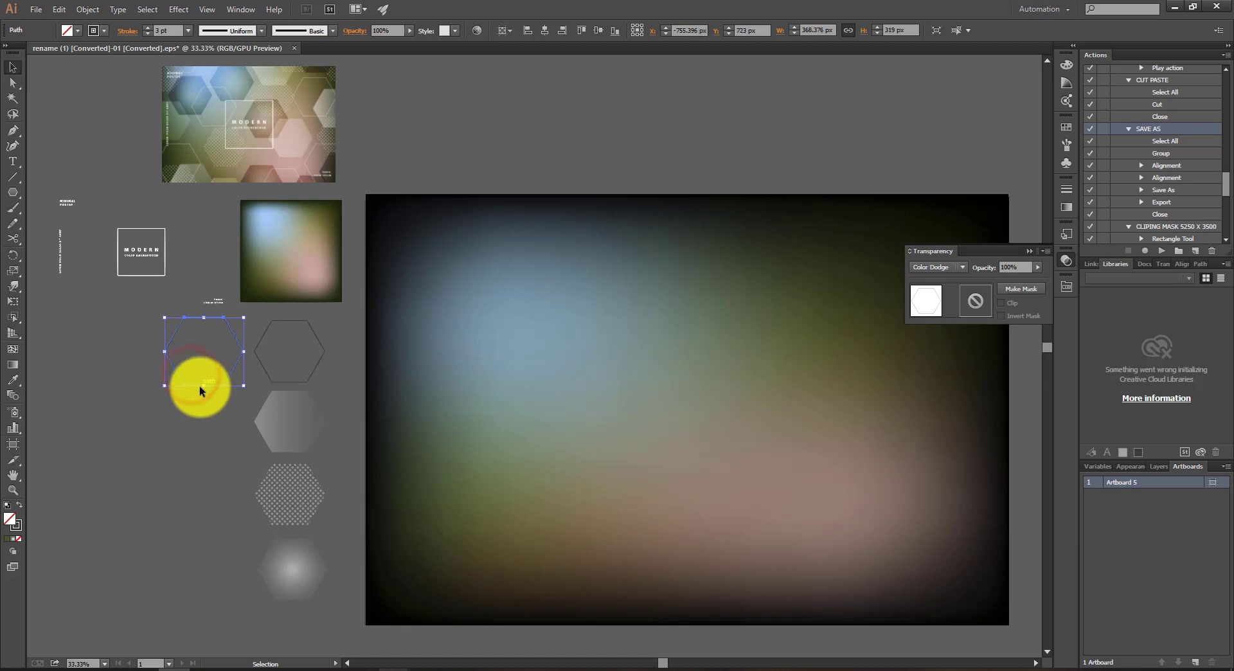
pyautogui.moveTo(199, 390); pyautogui.dragTo(197, 463)
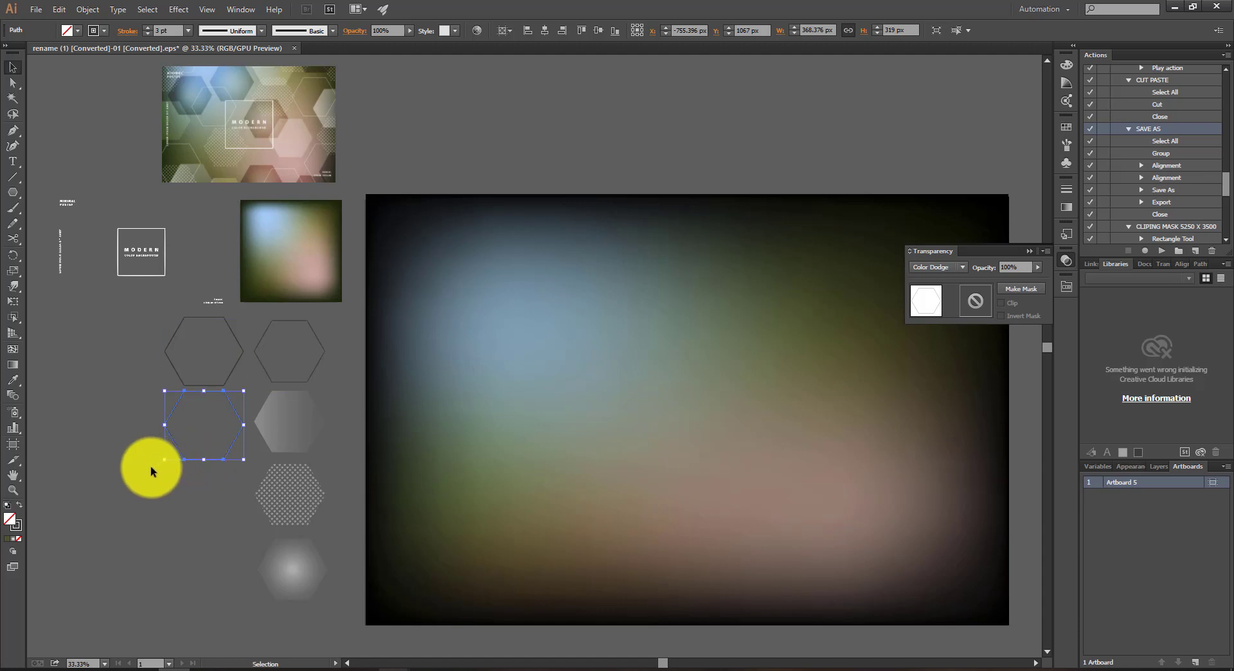
pyautogui.click(134, 473)
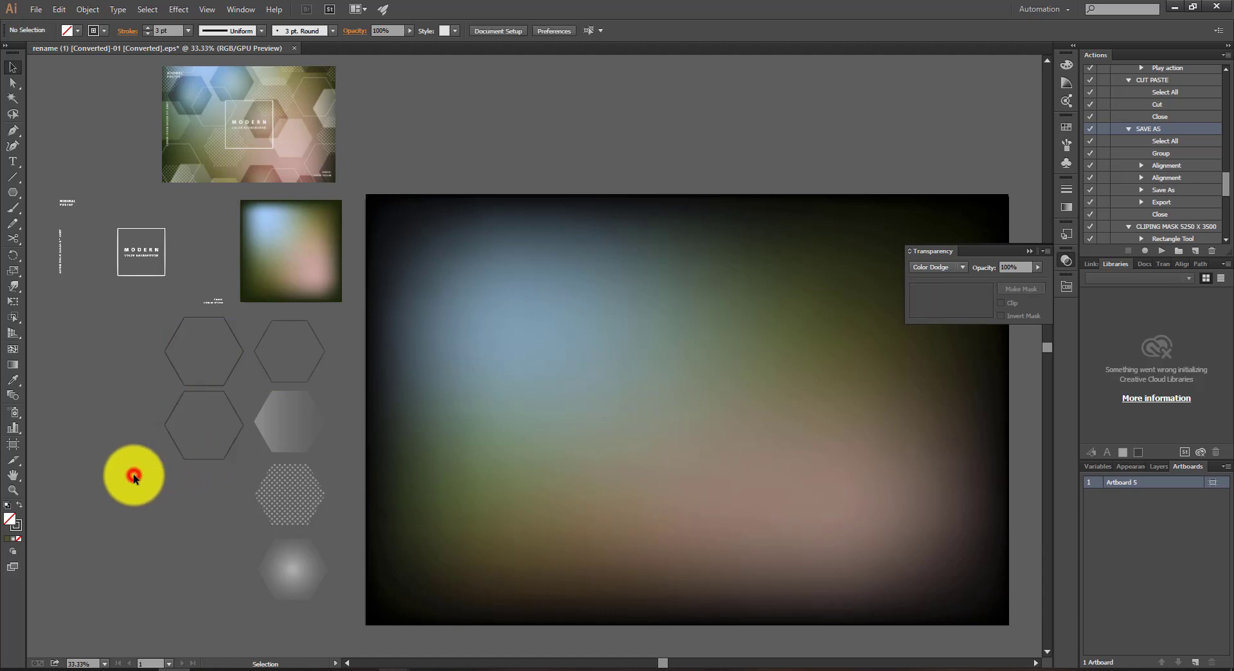
# Step: Swap the duplicated hexagon's fill and stroke, and sample the reference gradient hexagon's appearance onto it with the Eyedropper
pyautogui.moveTo(133, 422); pyautogui.dragTo(184, 443)
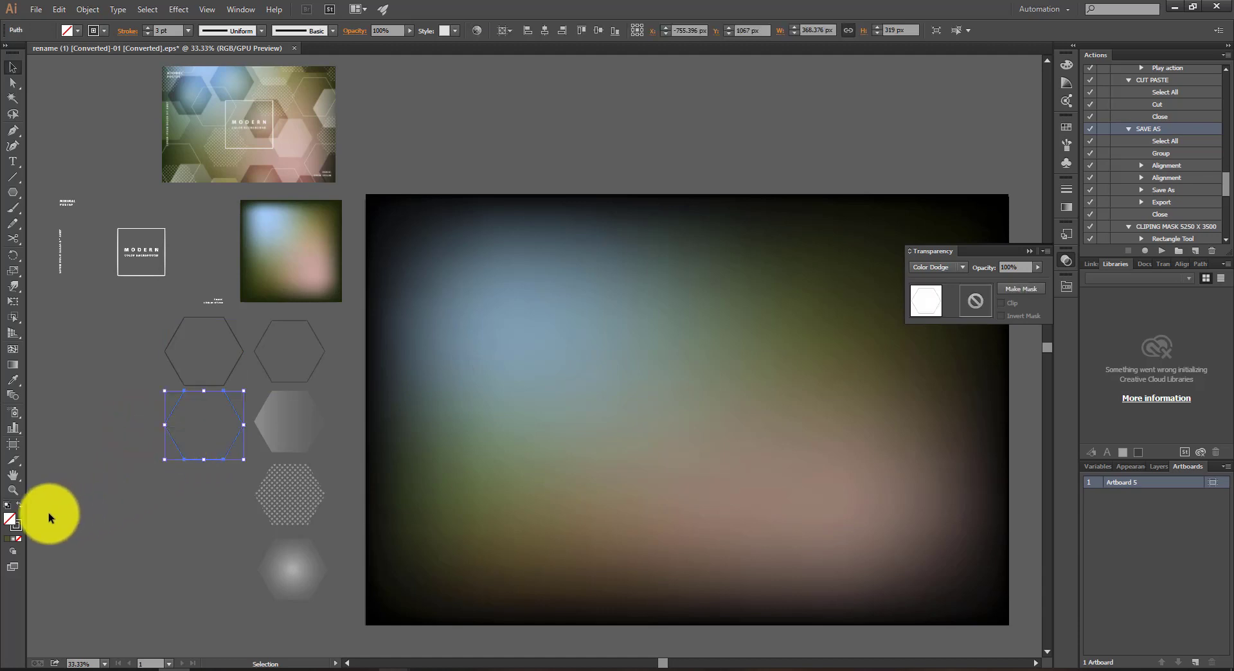
pyautogui.click(20, 507)
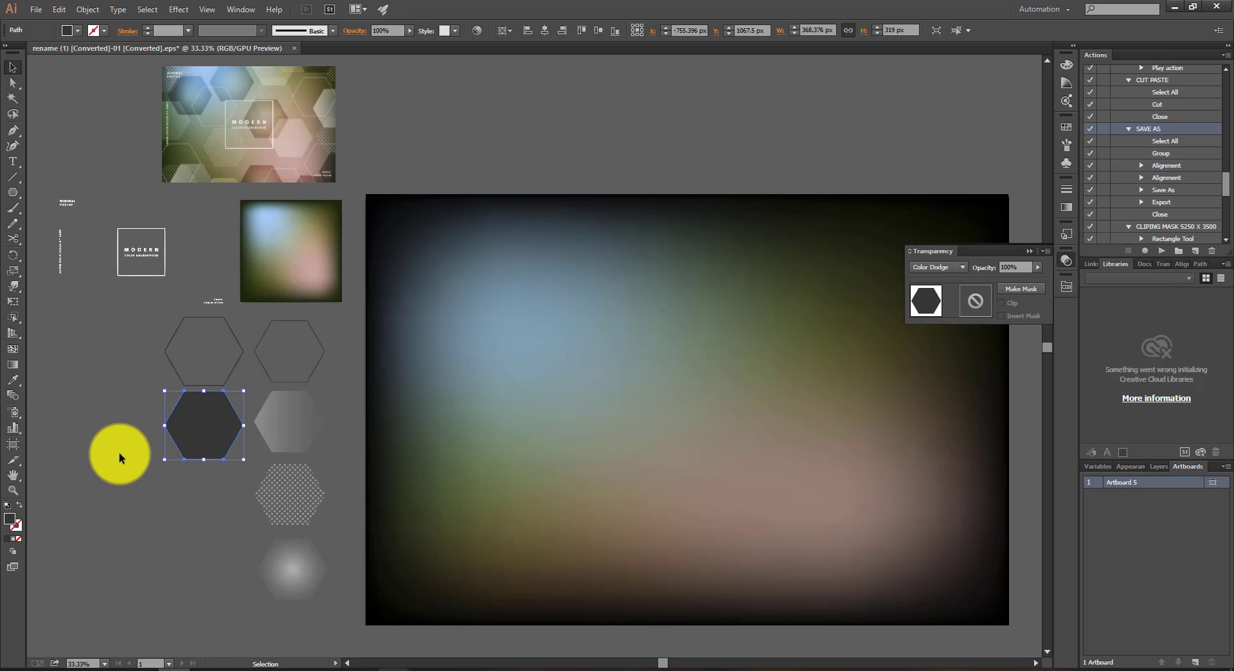
pyautogui.press('i')
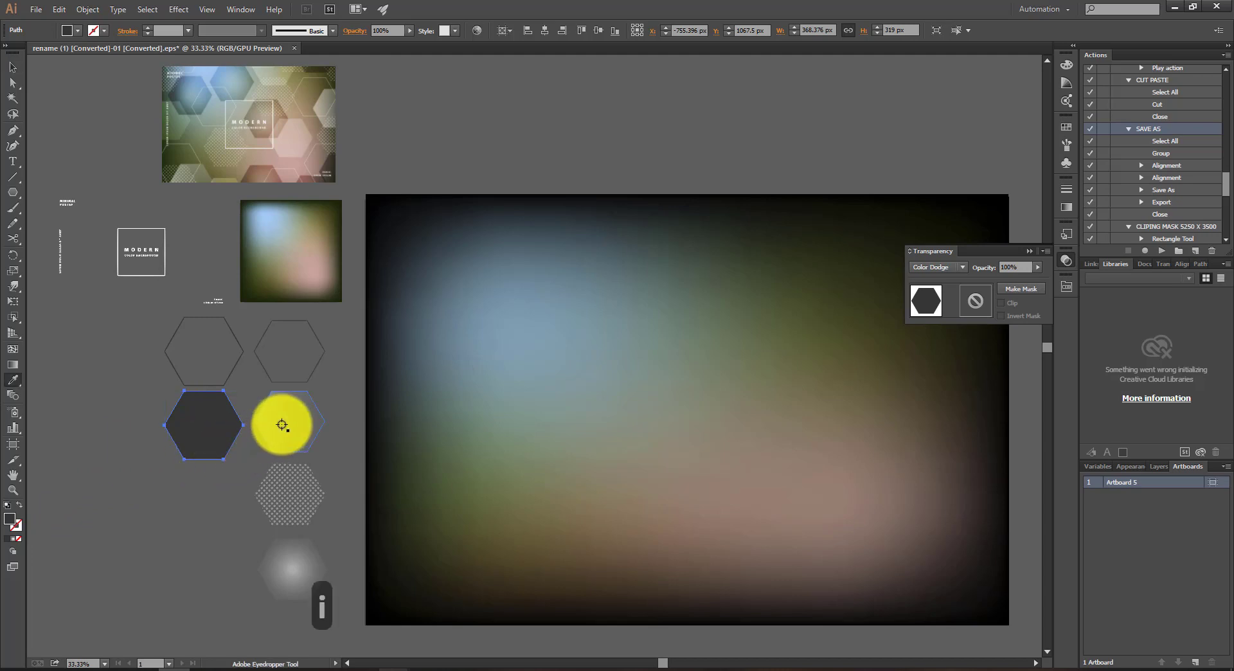
pyautogui.click(282, 425)
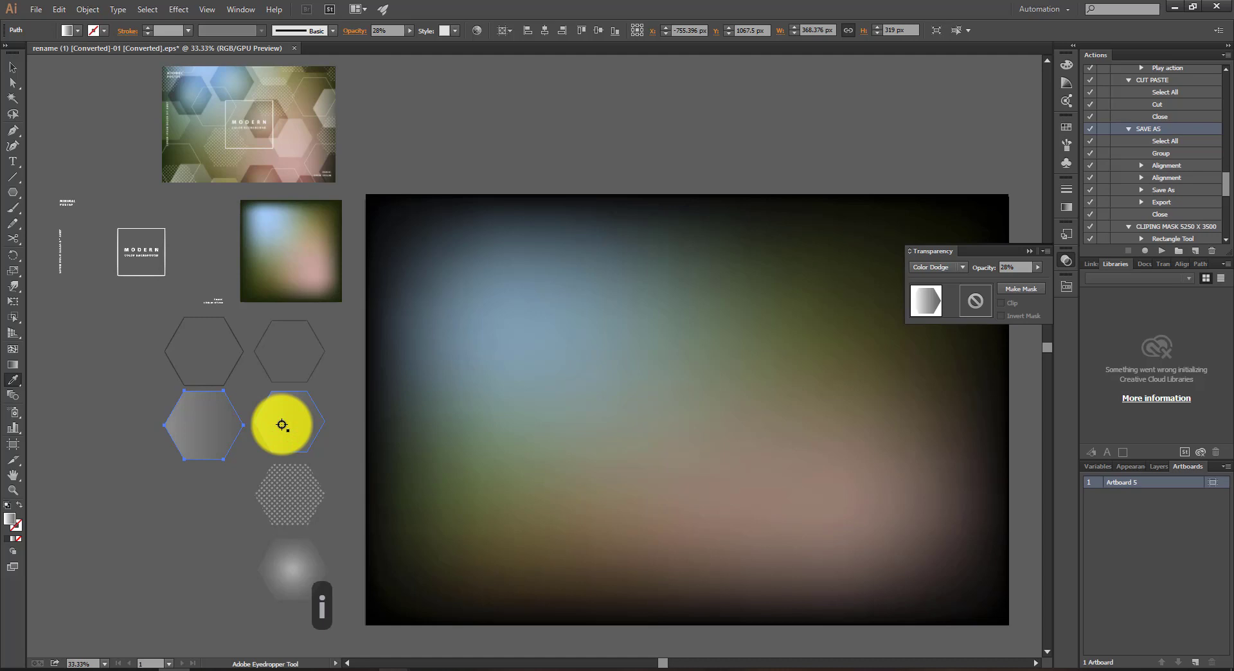
# Step: Keep the new gradient hexagon's blending mode at Color Dodge and set its opacity to 30%
pyautogui.click(940, 267)
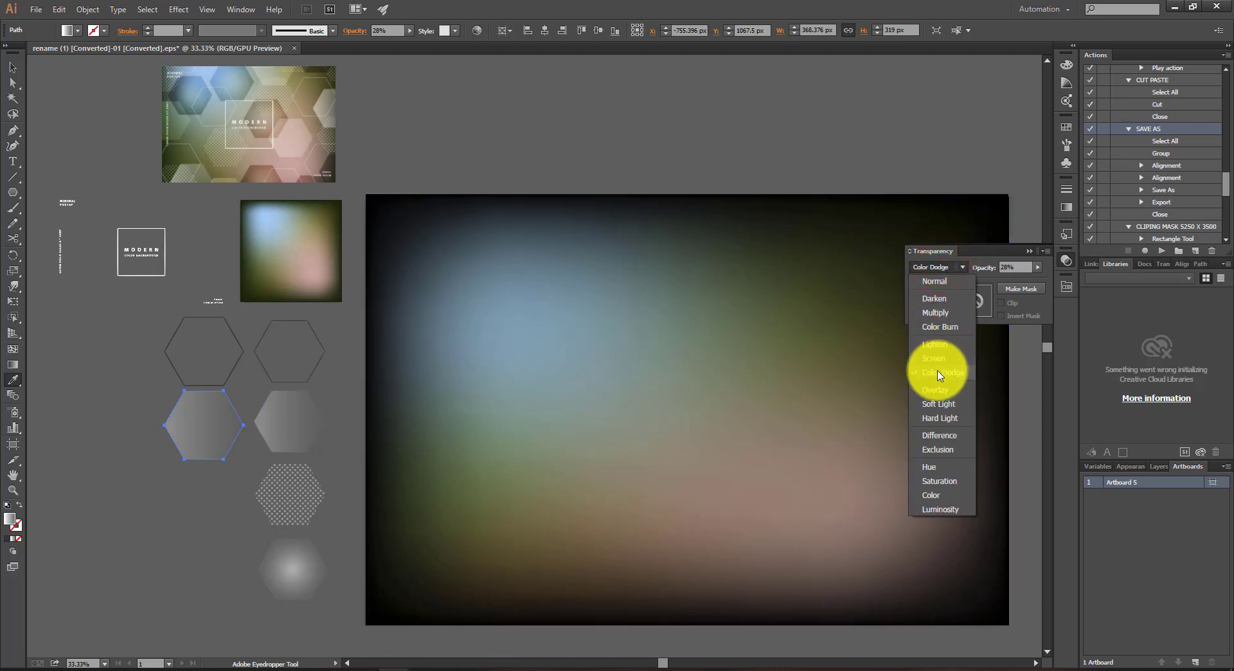
pyautogui.click(940, 375)
pyautogui.click(1013, 267)
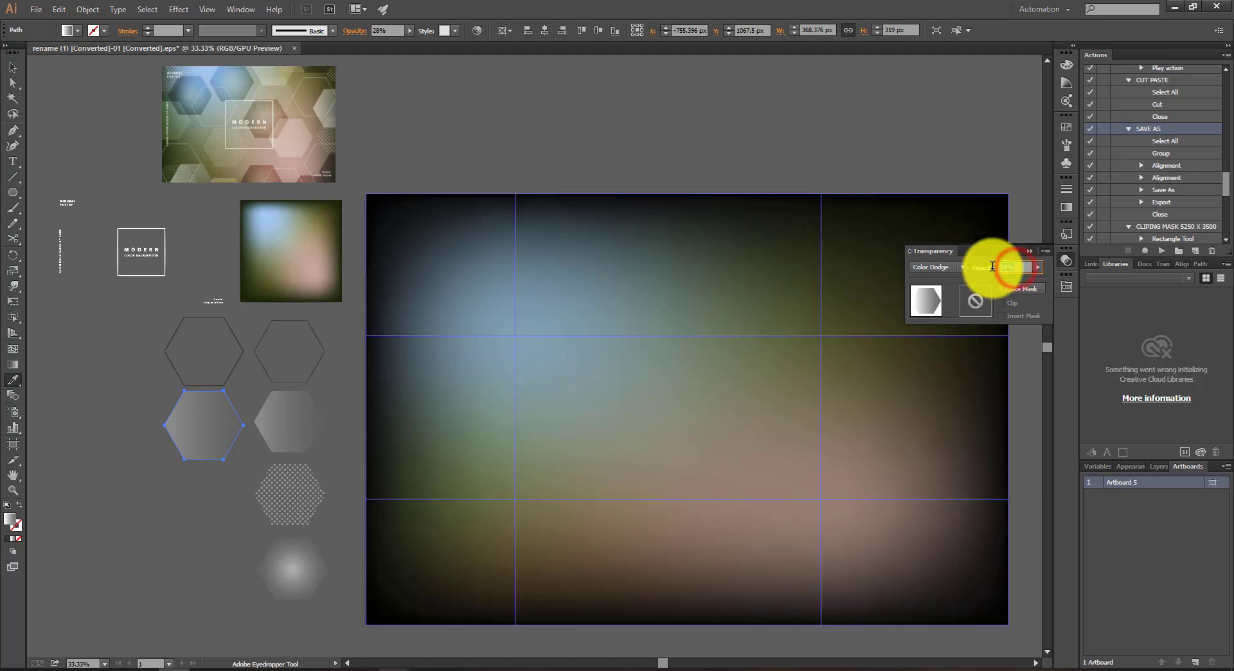
pyautogui.write('30')
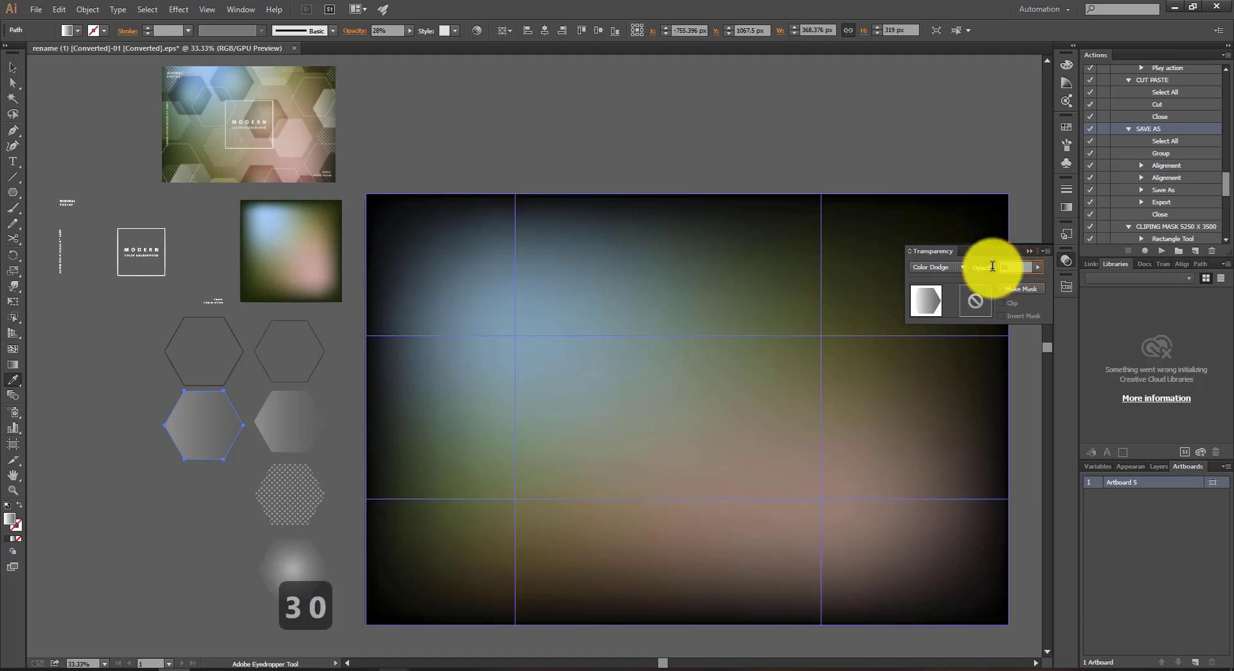
pyautogui.press('Return')
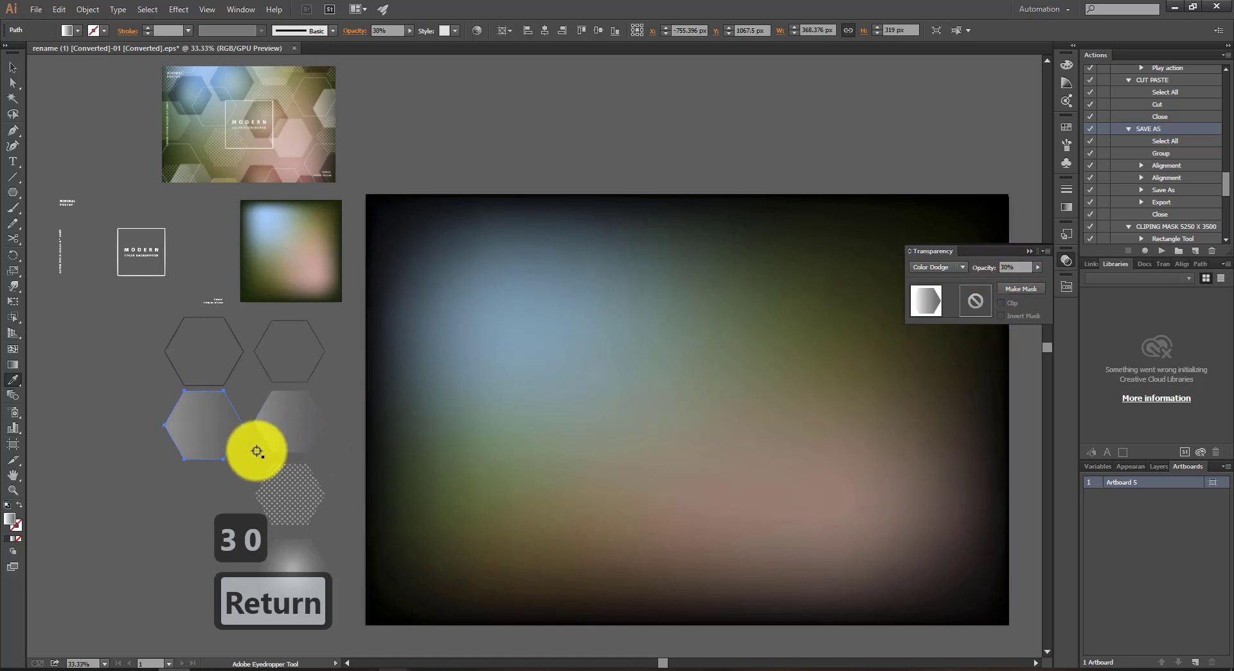
# Step: Duplicate the new gradient hexagon directly below itself, beside the reference dotted hexagon
pyautogui.click(16, 68)
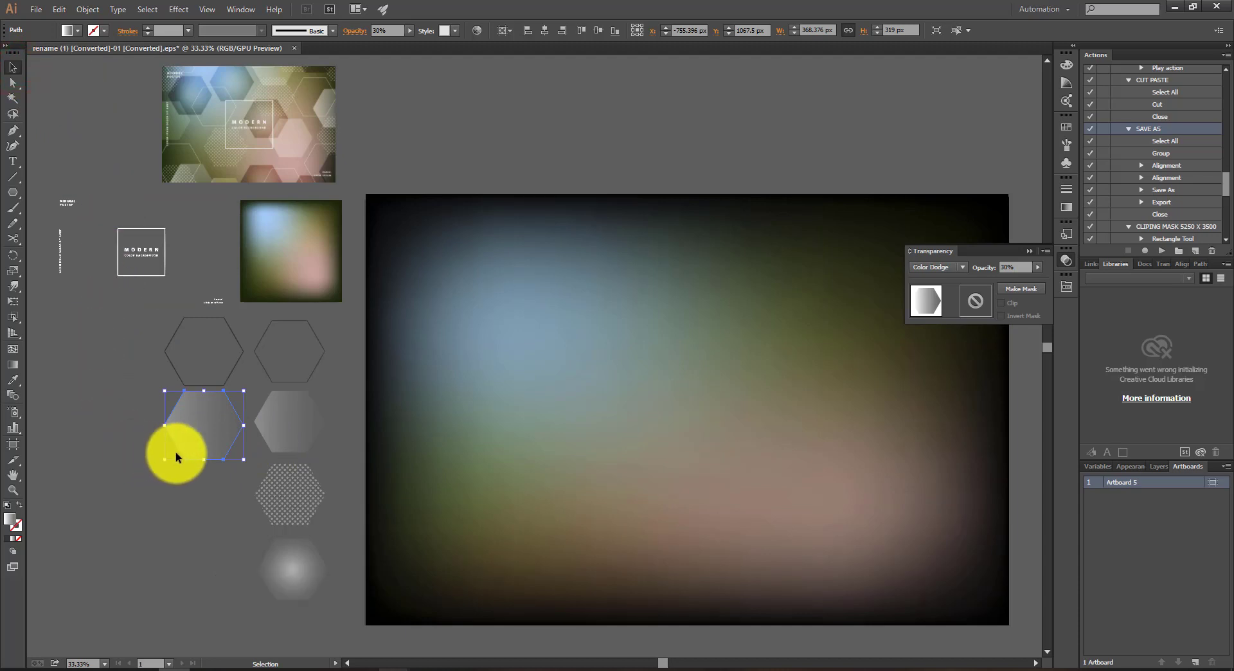
pyautogui.moveTo(221, 435); pyautogui.dragTo(219, 511)
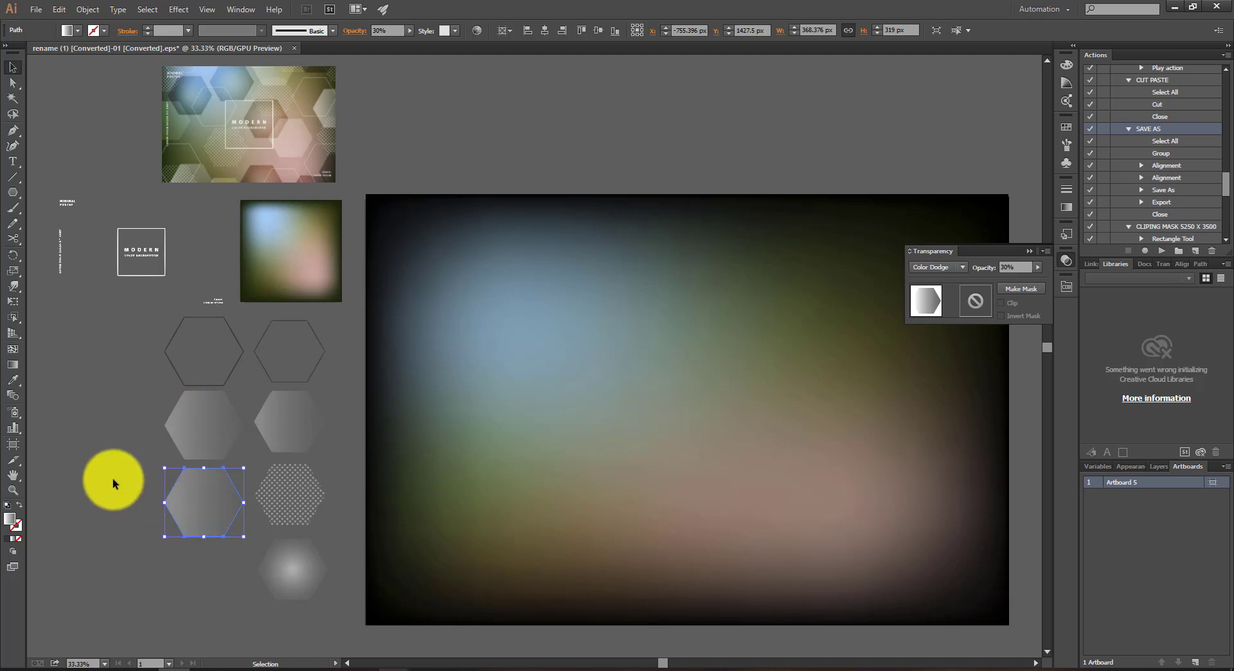
pyautogui.click(113, 481)
# Step: Fill the lower gradient hexagon copy with a dot pattern from the Basic Graphics_Dots swatch library
pyautogui.click(202, 508)
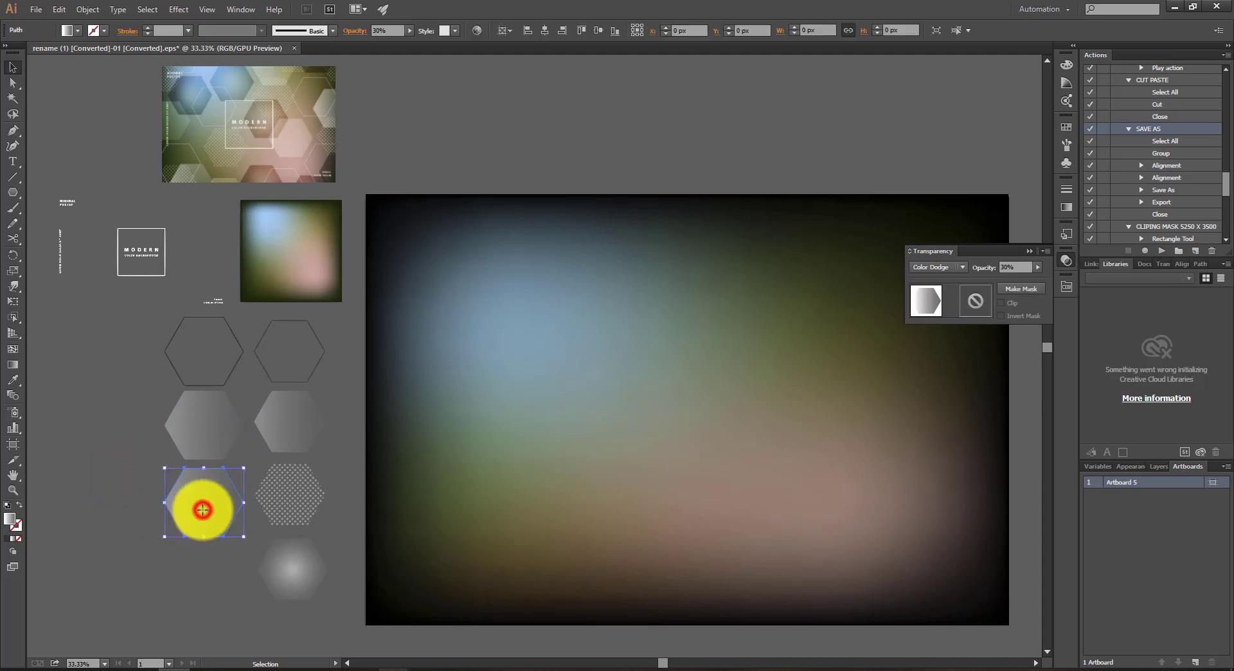
pyautogui.click(76, 31)
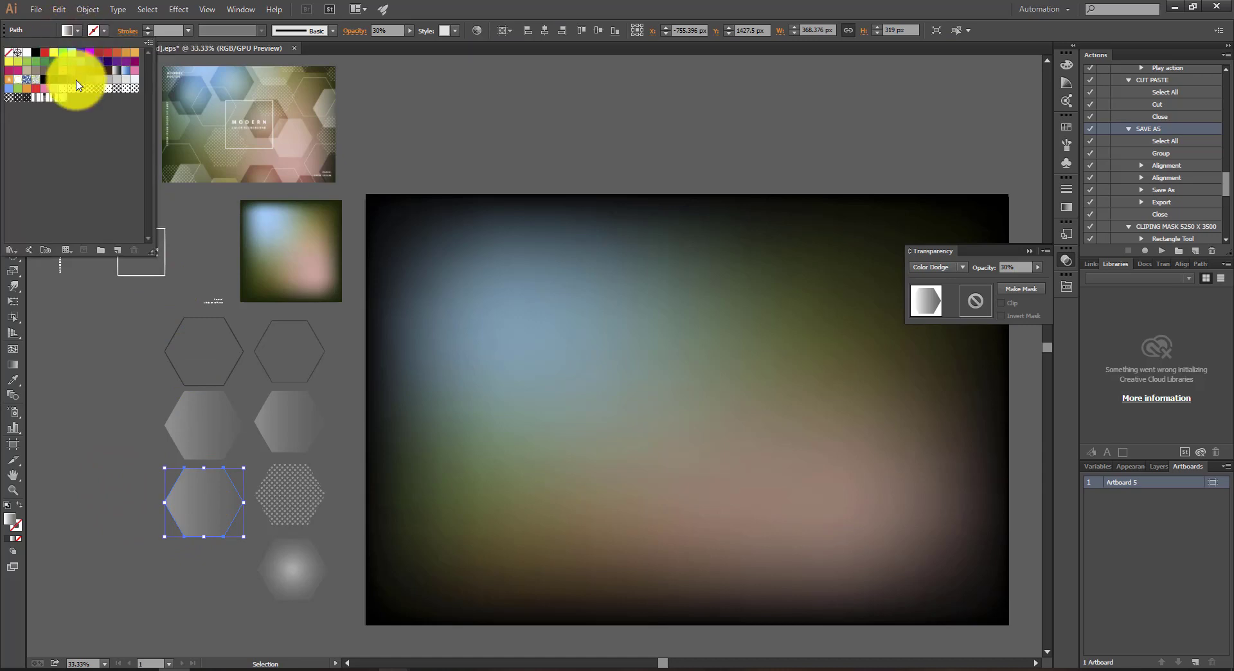
pyautogui.click(16, 250)
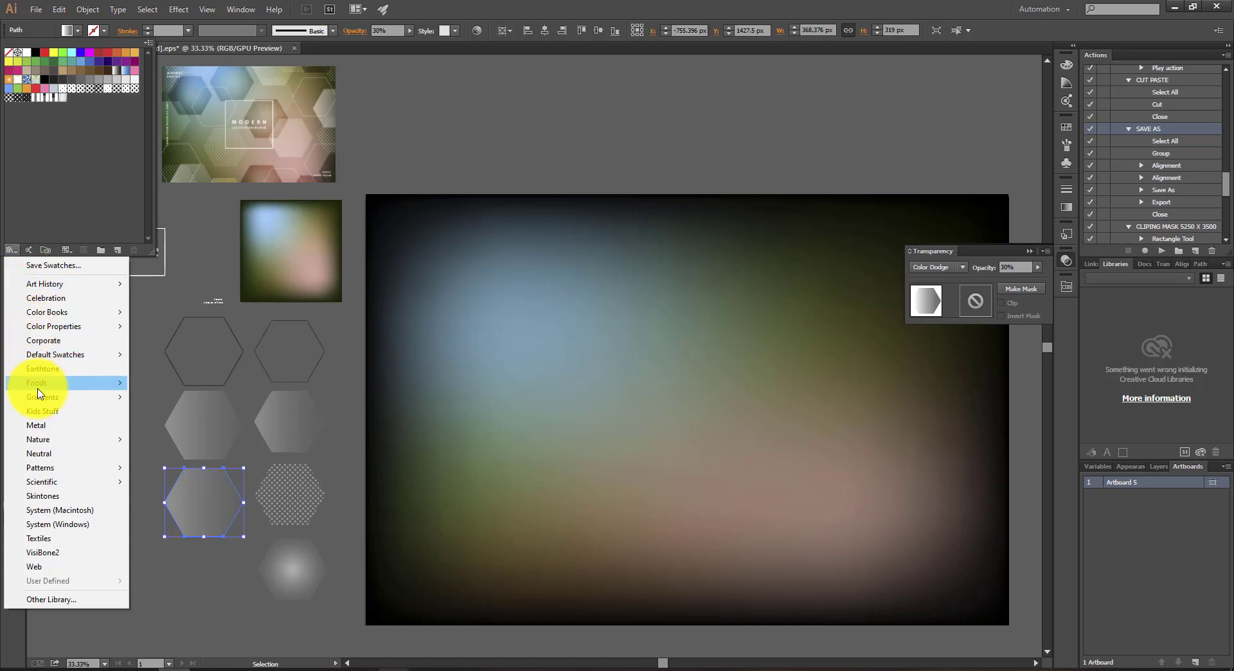
pyautogui.moveTo(42, 467)
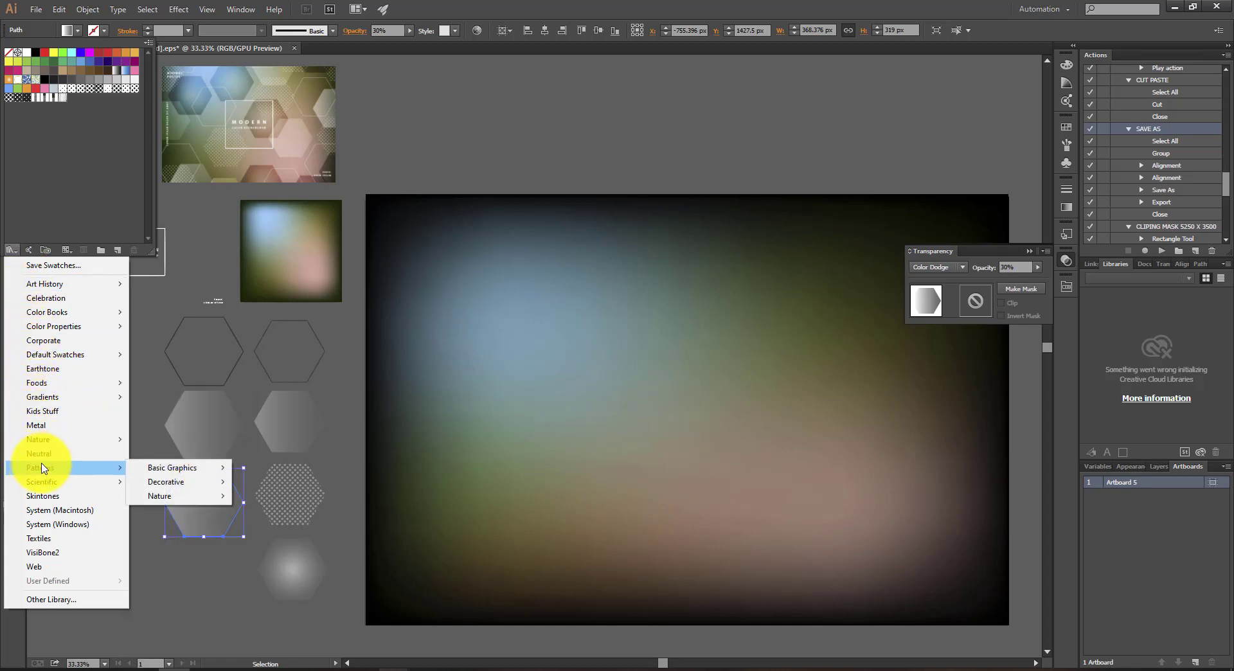
pyautogui.moveTo(170, 471)
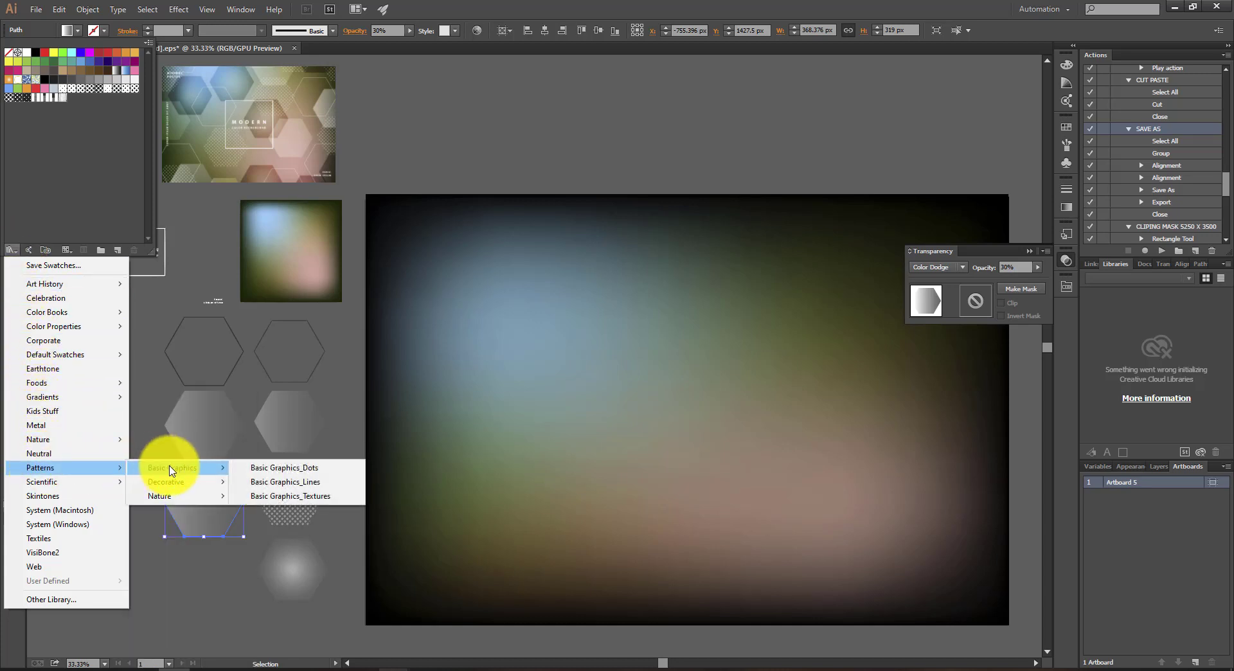
pyautogui.click(277, 468)
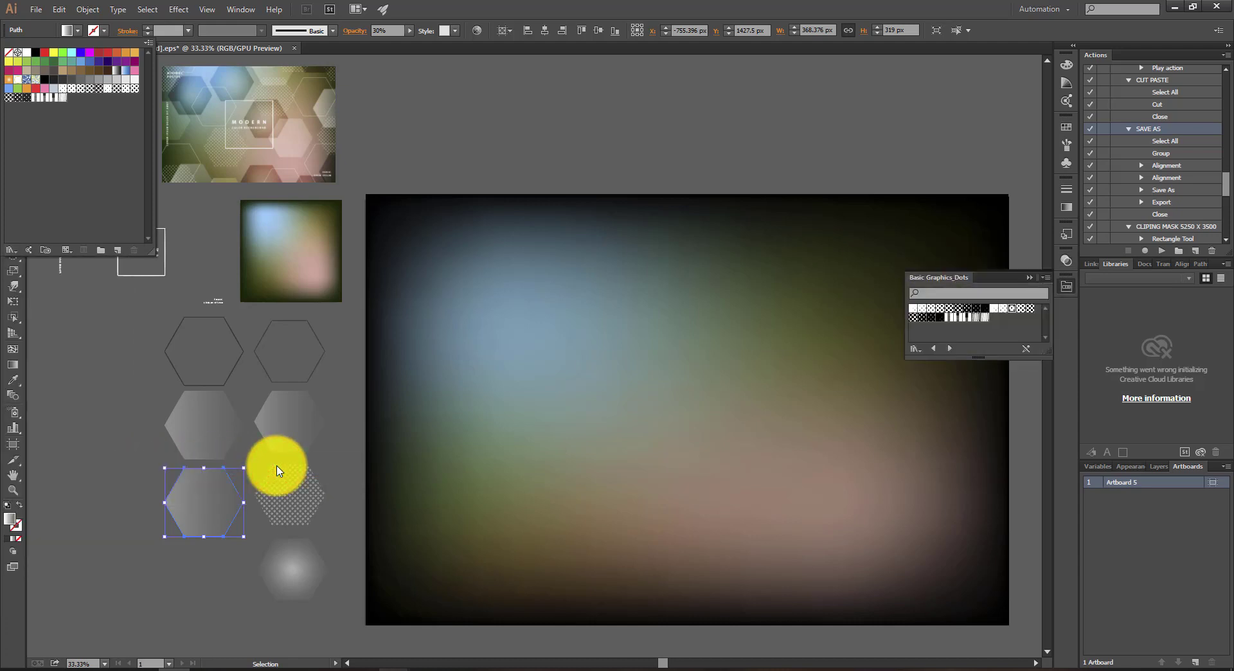
pyautogui.click(1013, 310)
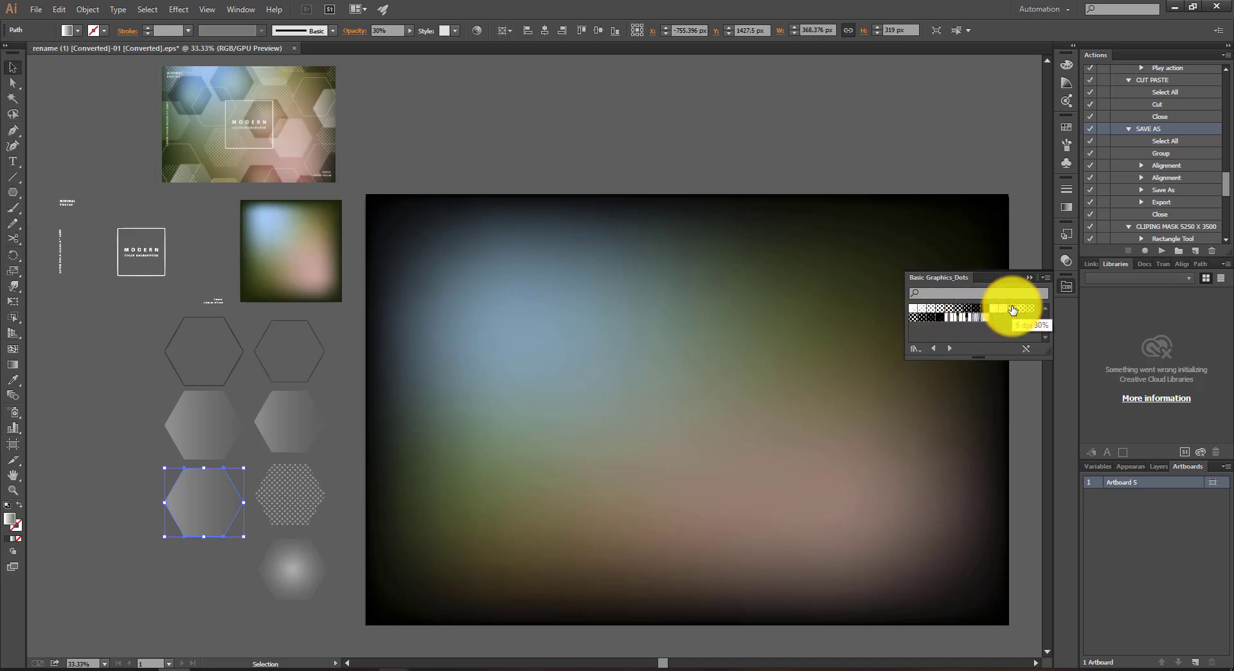
pyautogui.click(1012, 310)
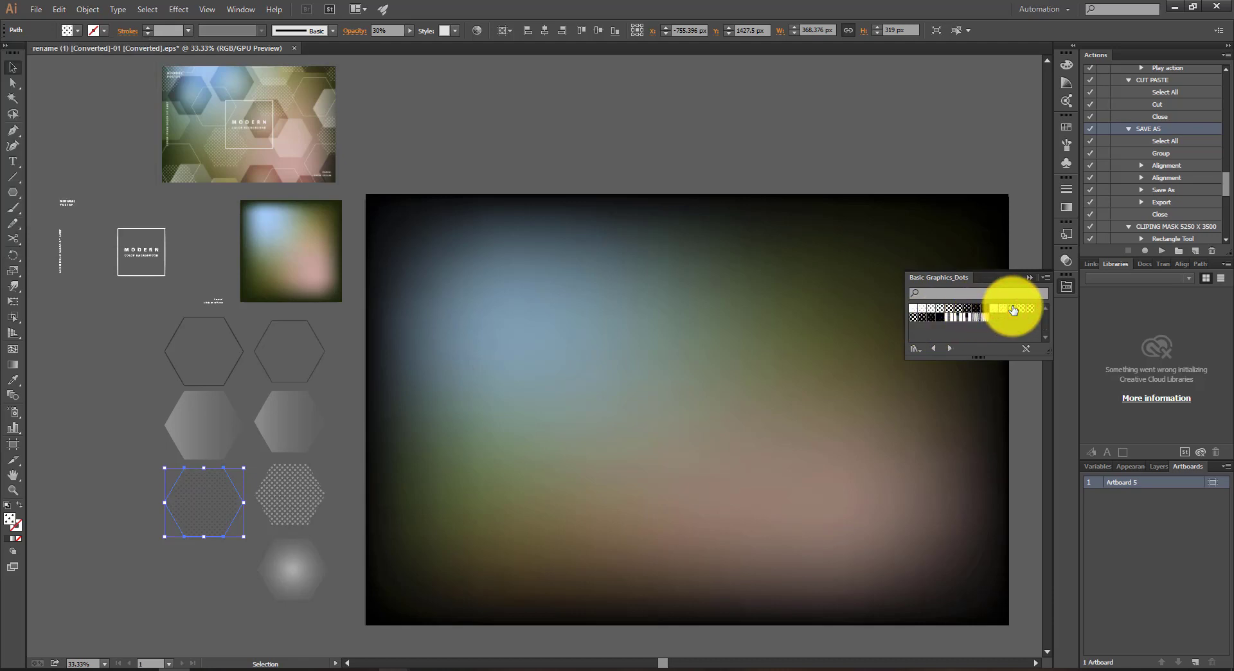
pyautogui.click(1023, 312)
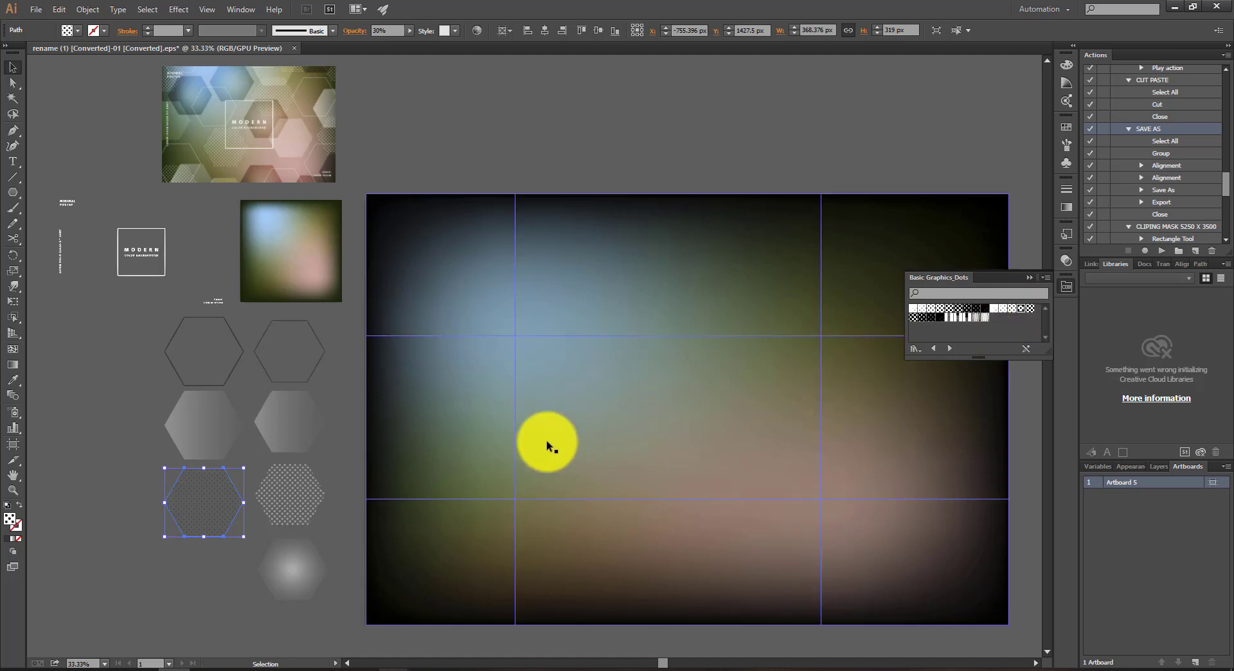
# Step: Expand the dot pattern fill of the new hexagon into editable shapes
pyautogui.click(90, 10)
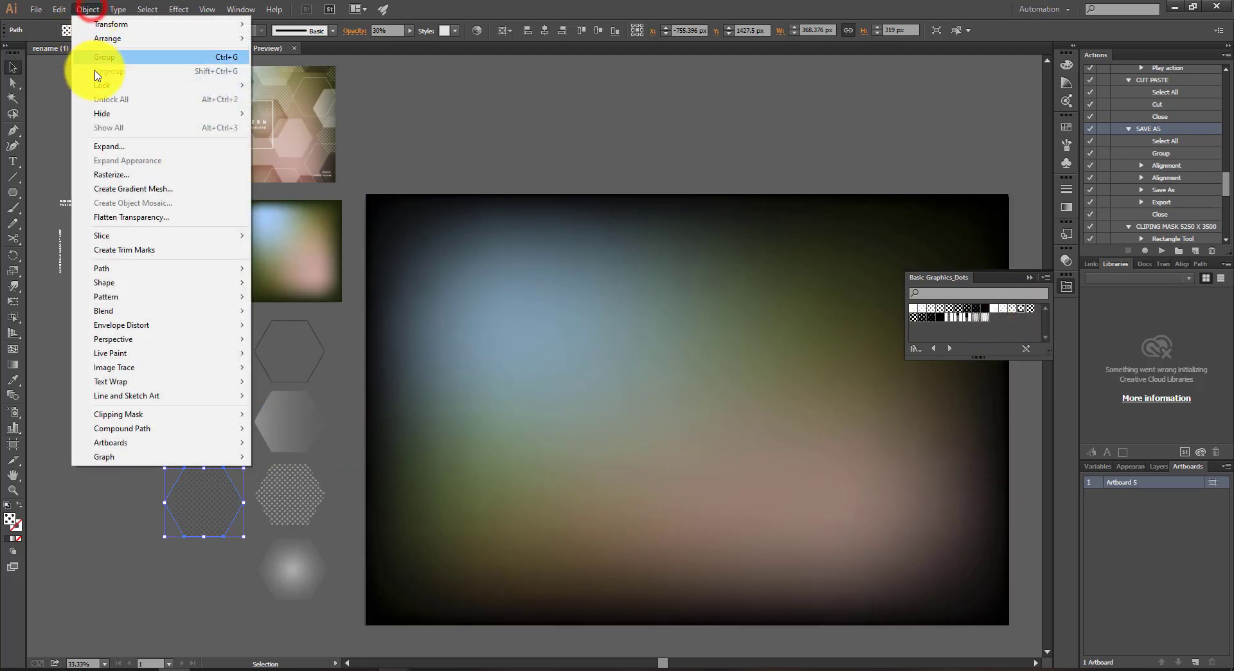
pyautogui.click(107, 146)
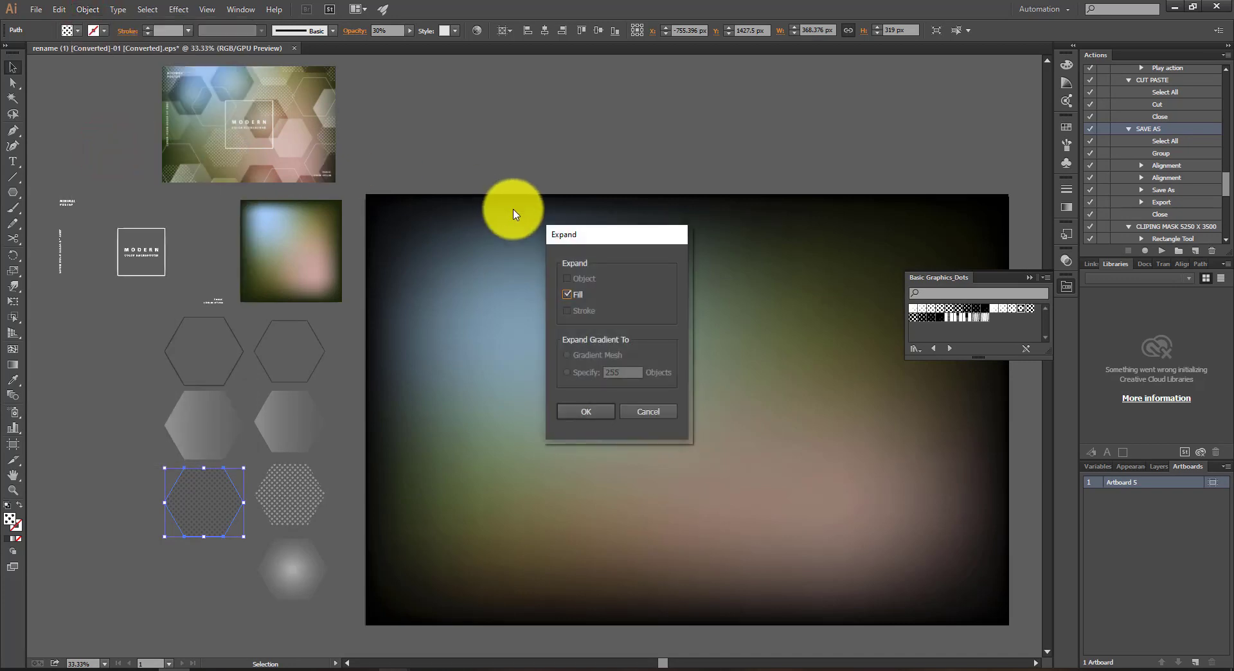
pyautogui.click(560, 415)
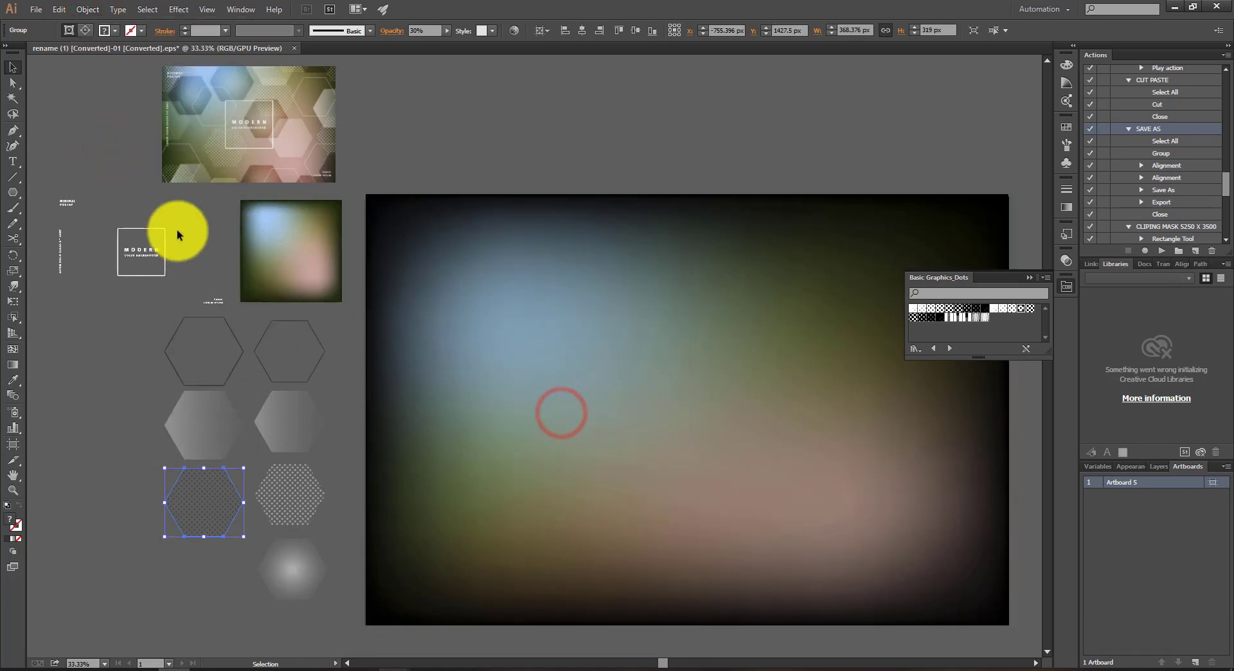
# Step: Edit the clipped contents of the expanded hexagon, recolor the dots white, and deselect them
pyautogui.click(85, 34)
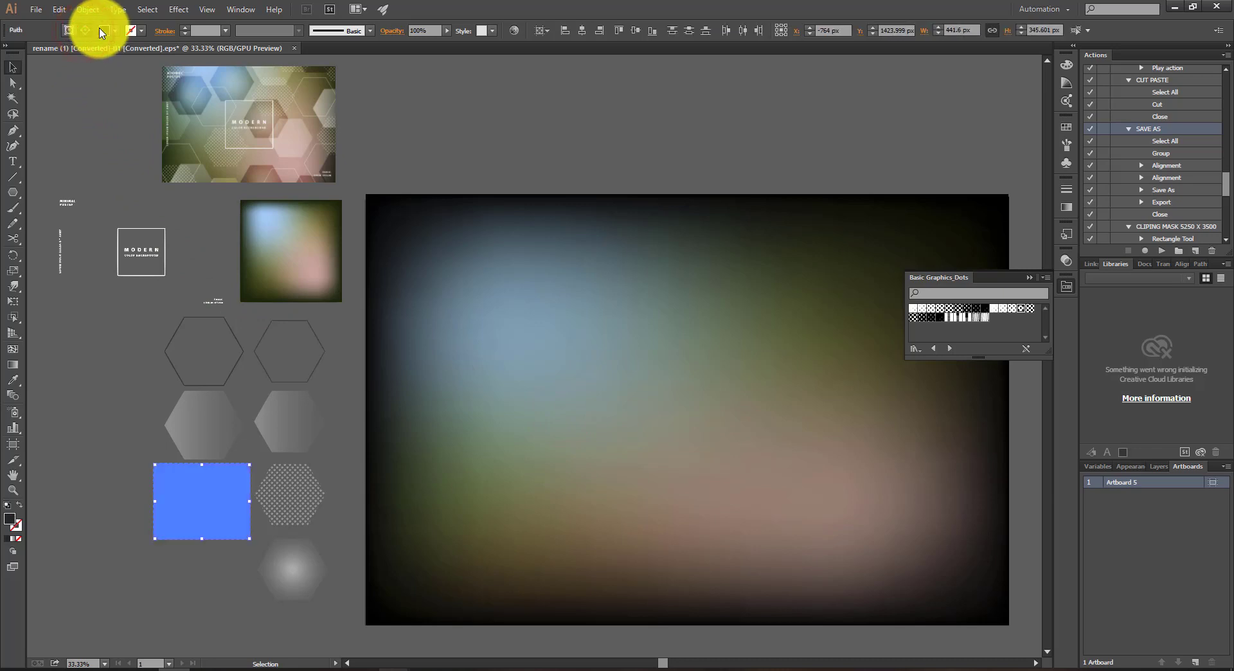
pyautogui.click(116, 32)
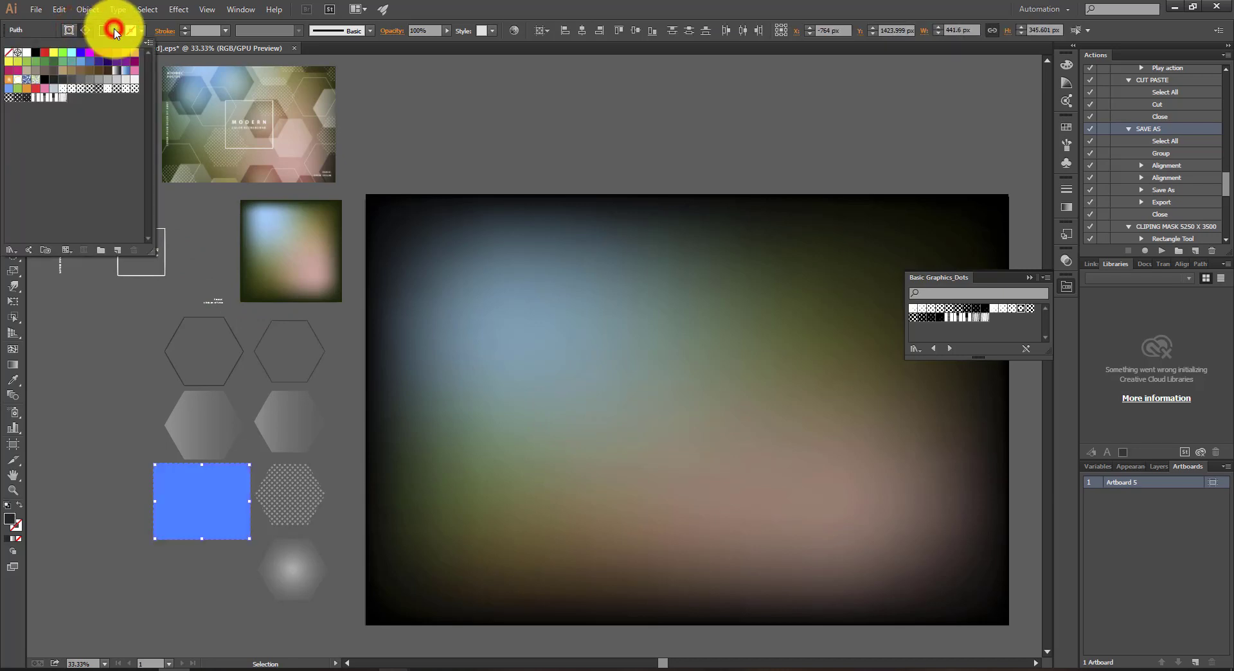
pyautogui.click(25, 56)
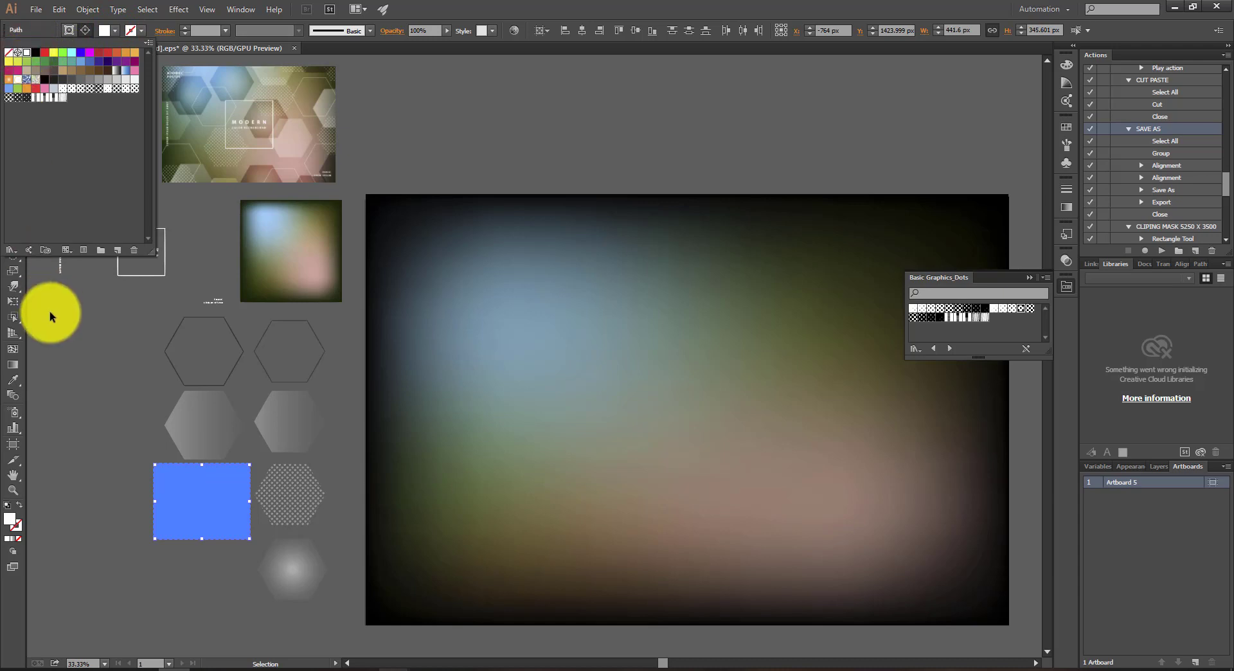
pyautogui.click(71, 345)
pyautogui.click(70, 416)
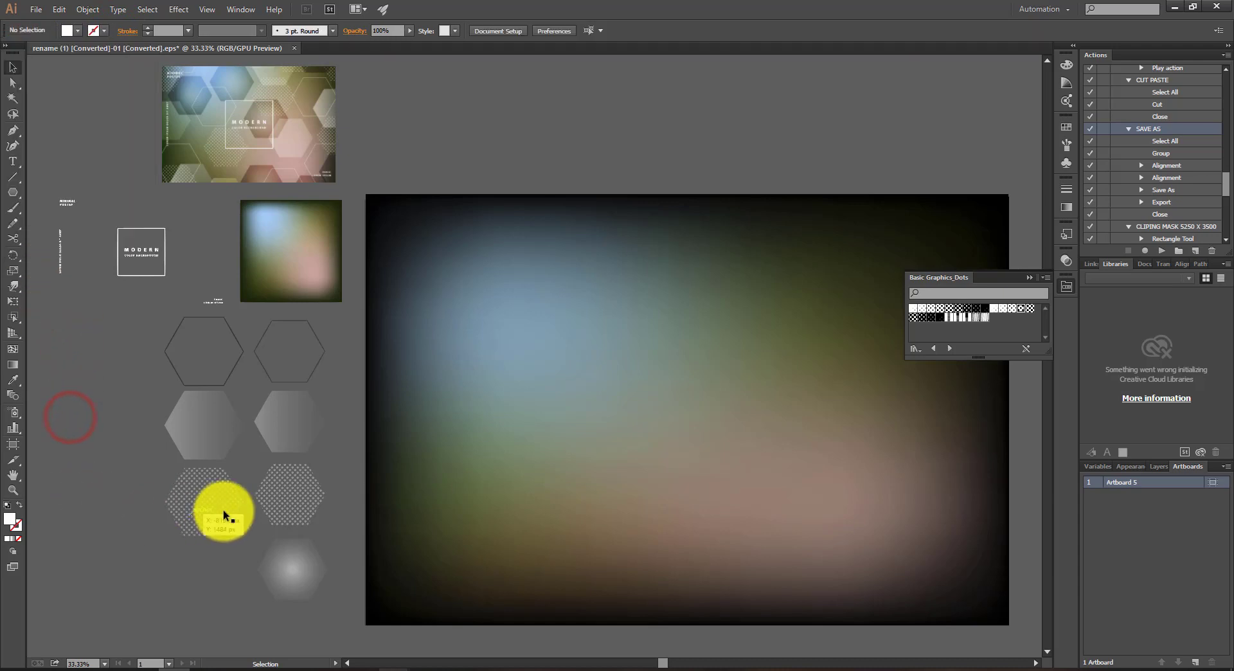
# Step: Duplicate the new linear-gradient hexagon below the new dotted one and apply the reference hexagon's radial gradient fill to the copy
pyautogui.click(264, 491)
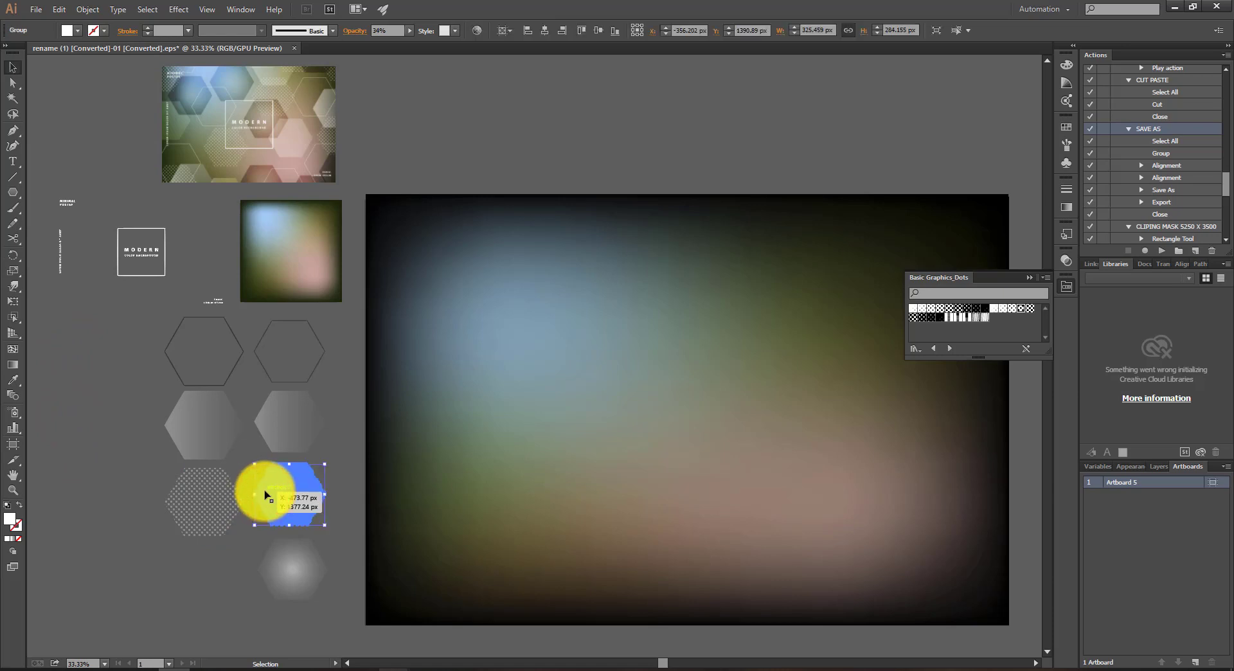
pyautogui.click(211, 443)
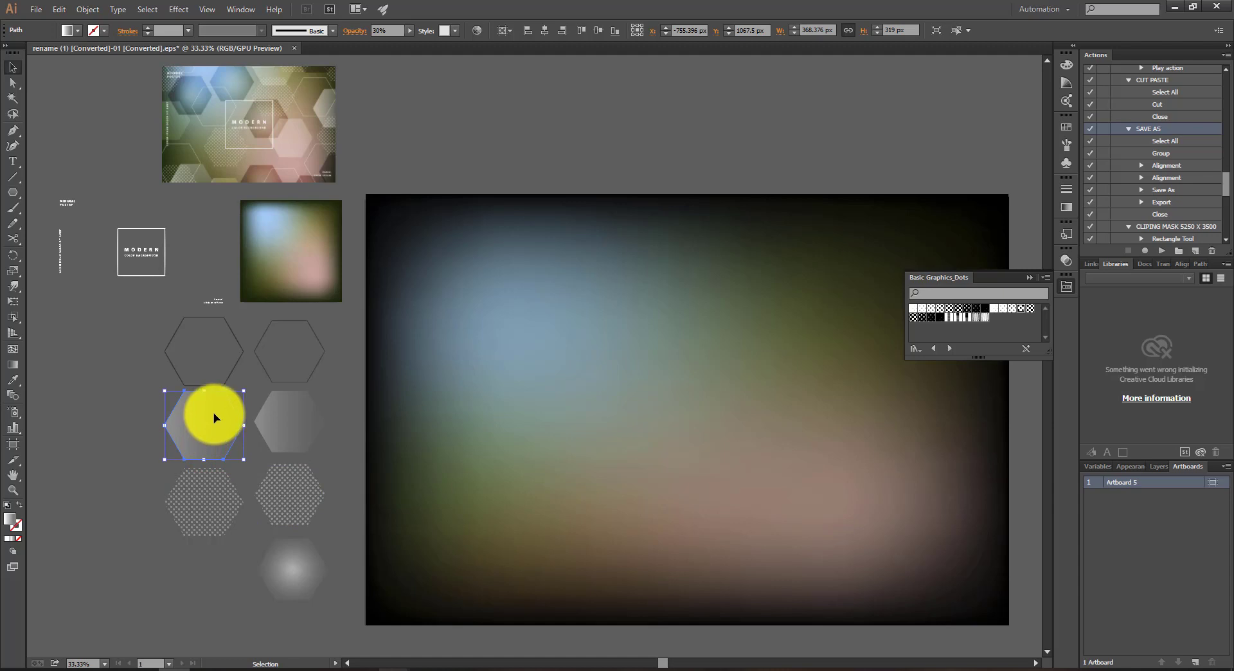
pyautogui.moveTo(215, 418); pyautogui.dragTo(196, 569)
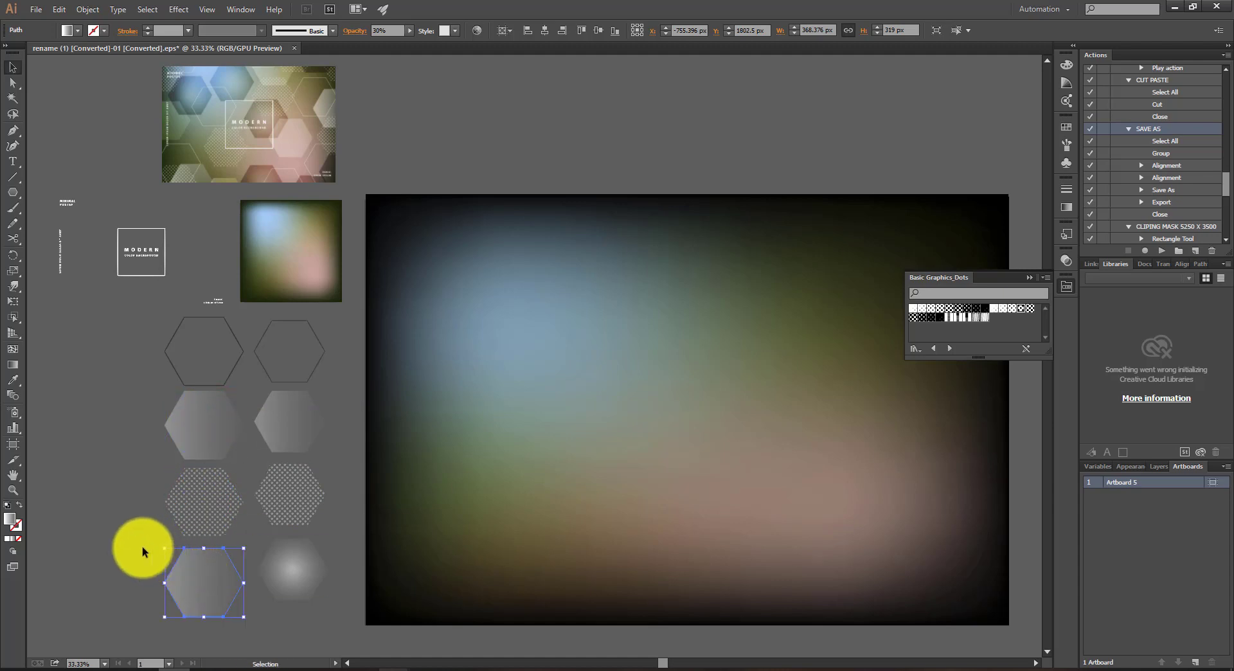
pyautogui.press('i')
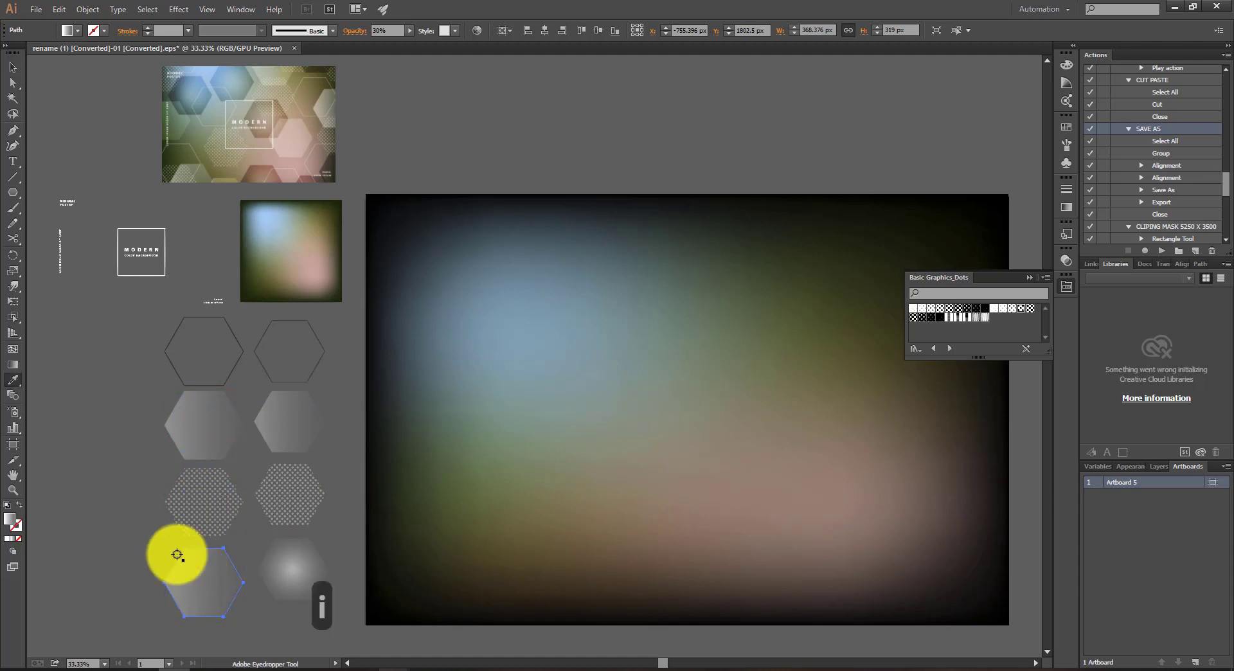
pyautogui.click(275, 551)
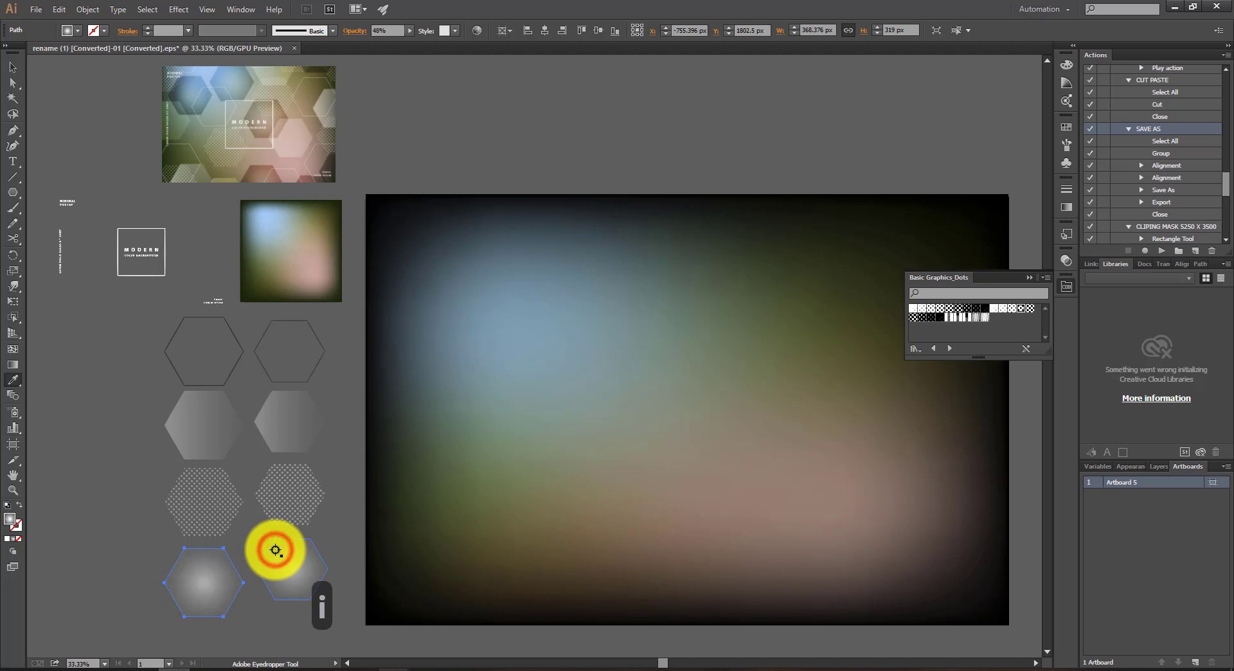
# Step: Set the new radial-gradient hexagon to Color Burn blending at 50% opacity and deselect it
pyautogui.click(1067, 262)
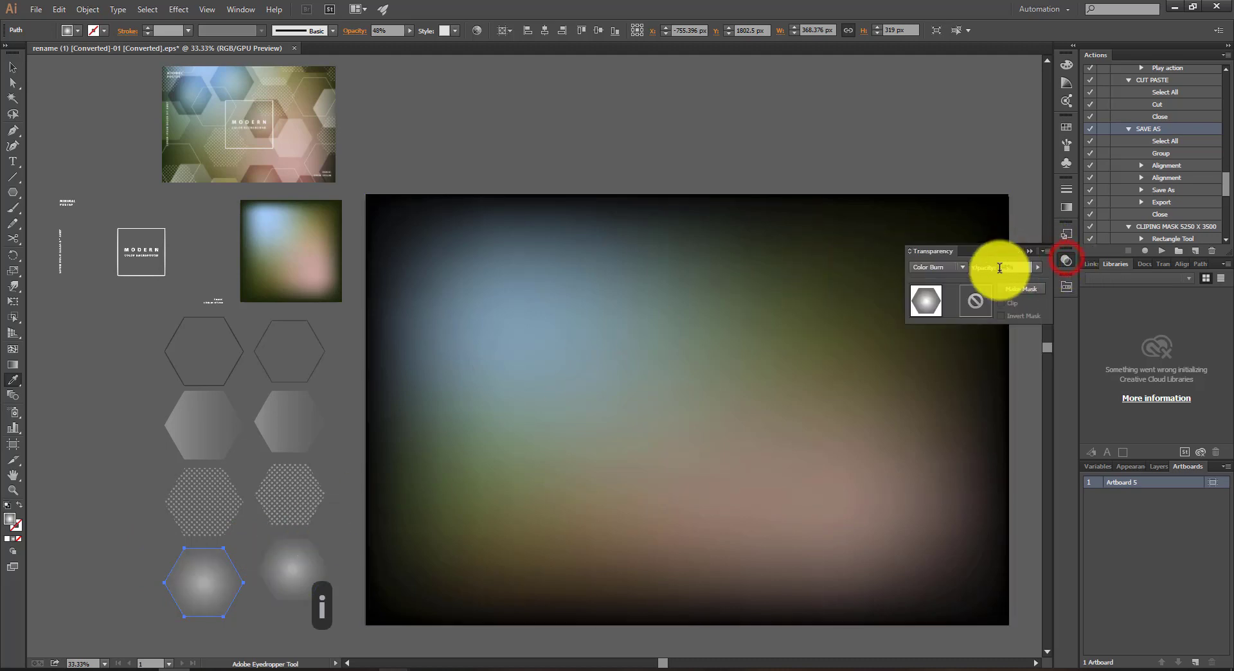
pyautogui.click(929, 267)
pyautogui.click(936, 327)
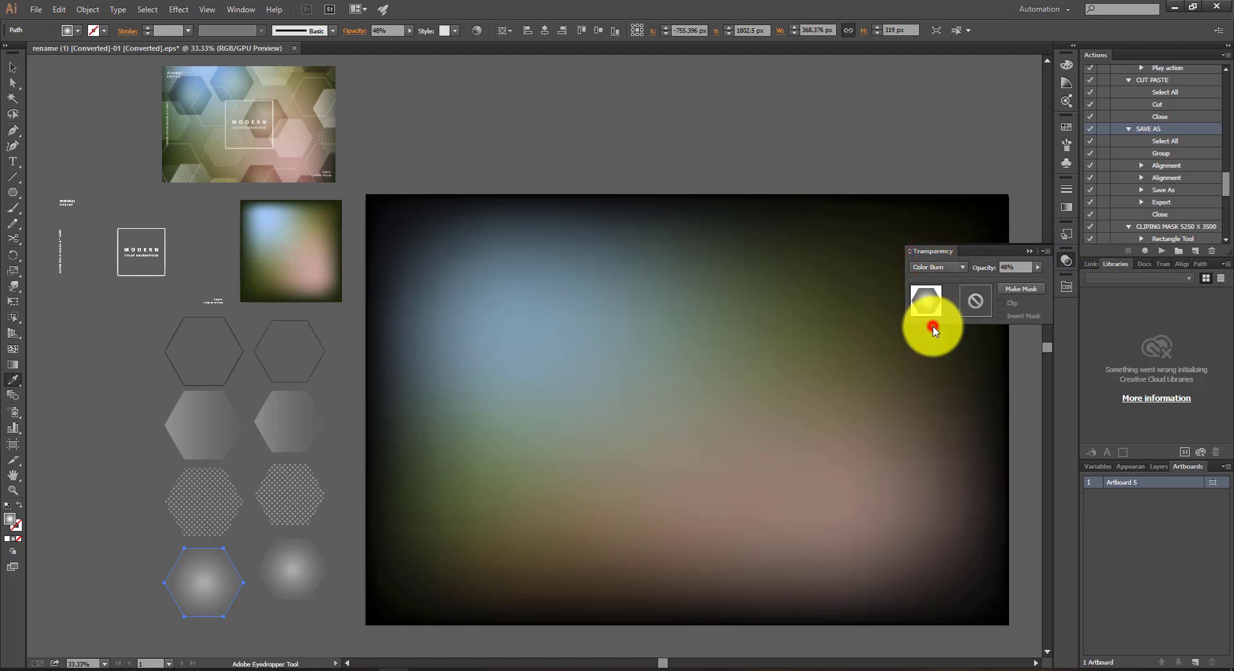
pyautogui.click(1019, 266)
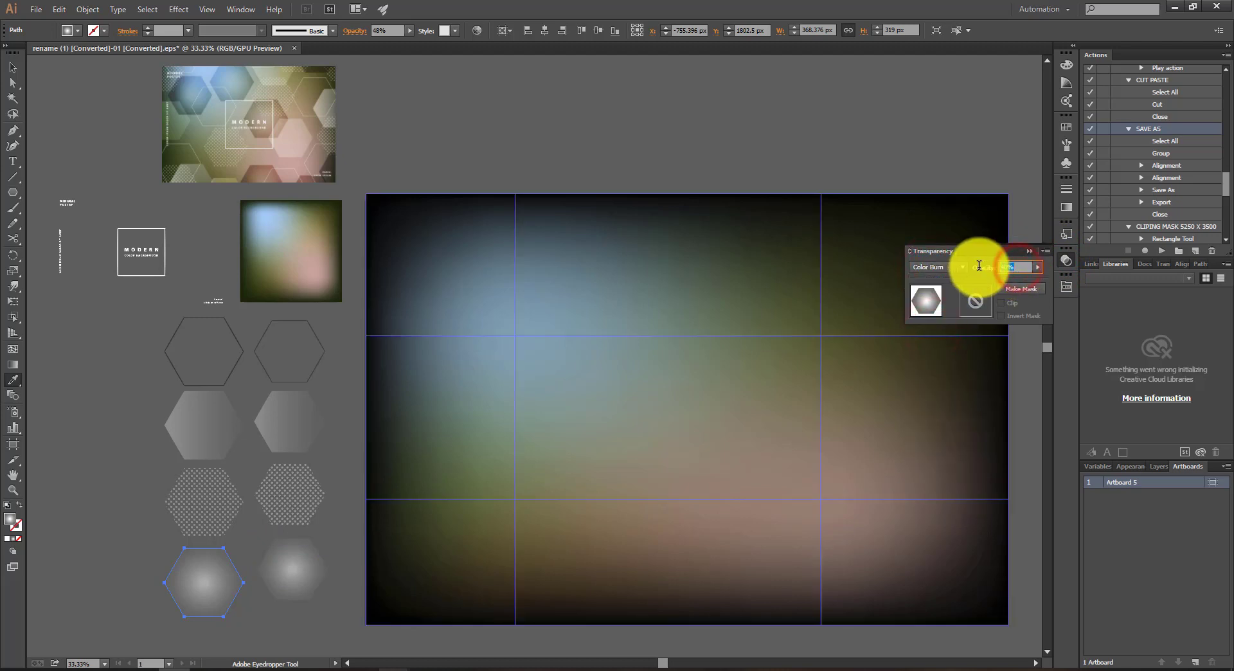
pyautogui.write('50')
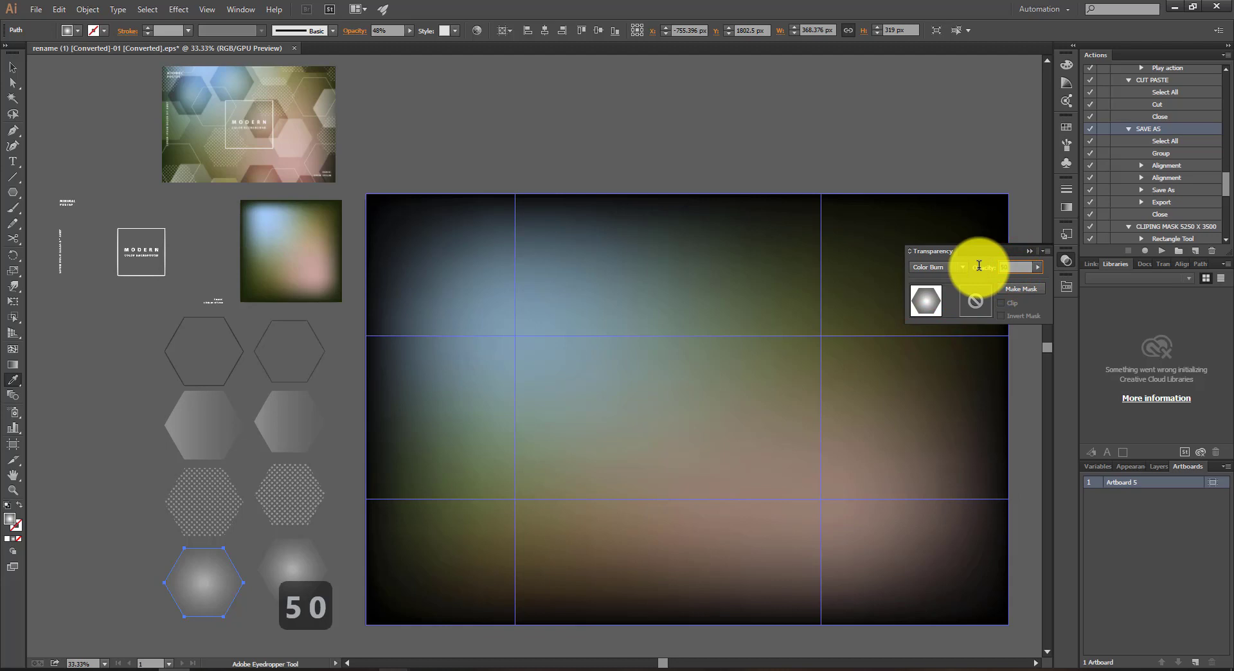
pyautogui.press('Return')
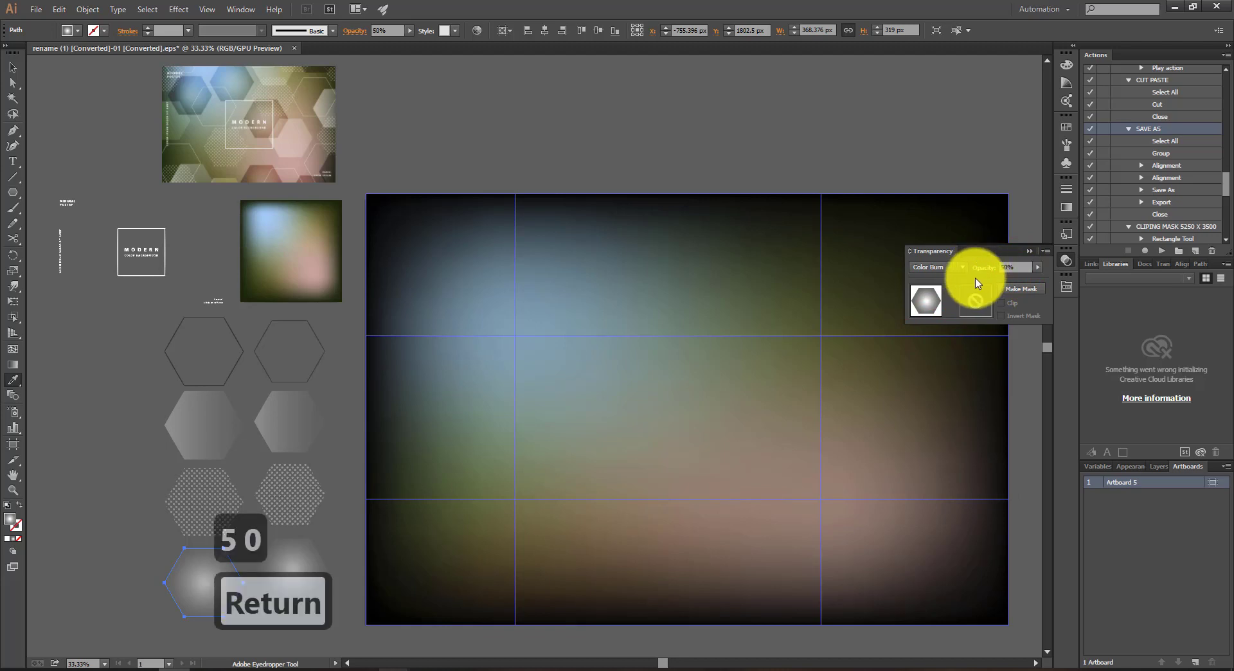
pyautogui.click(1026, 256)
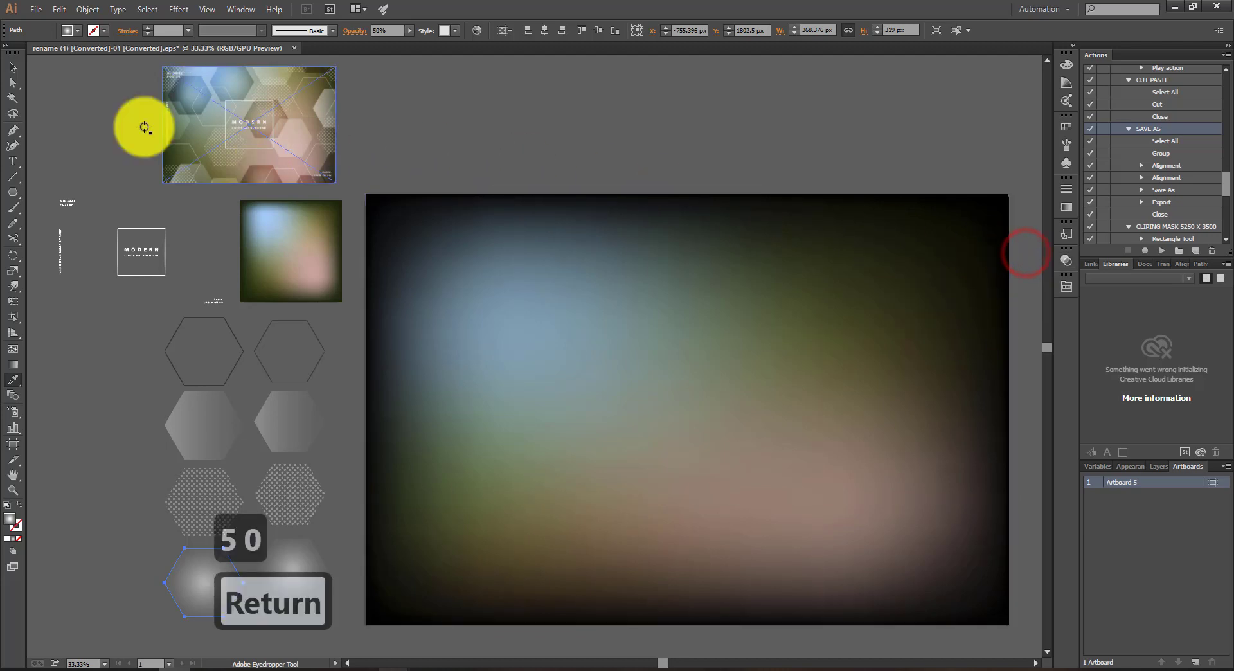
pyautogui.click(15, 68)
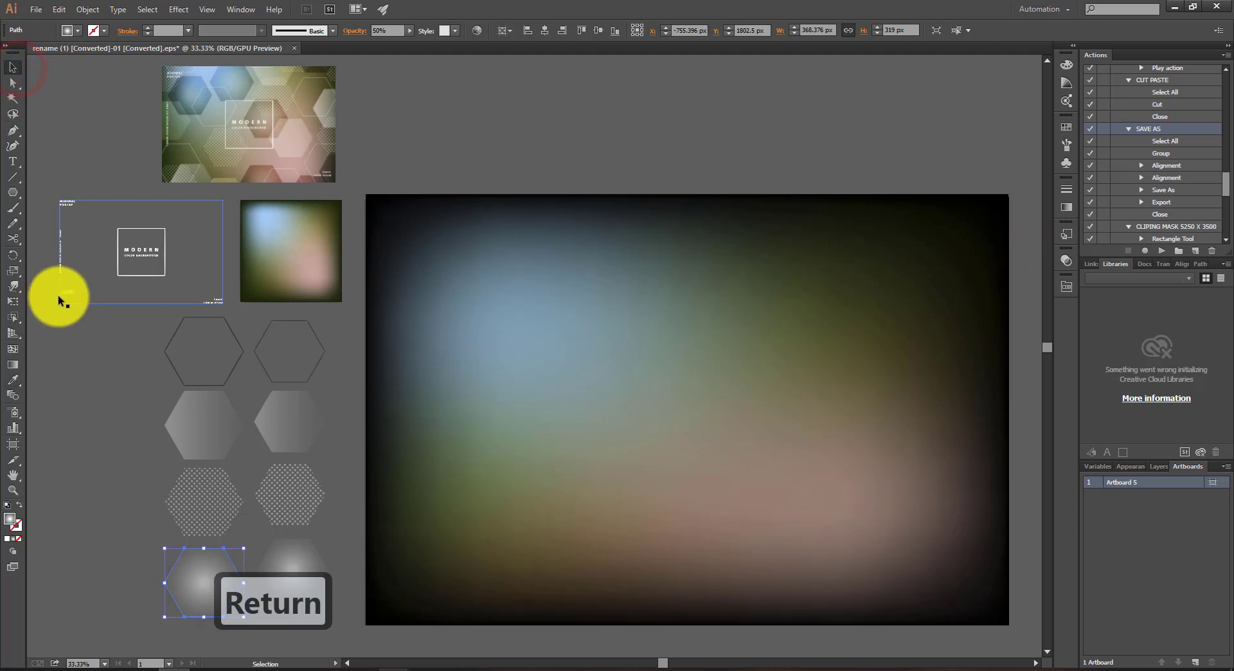
pyautogui.click(75, 357)
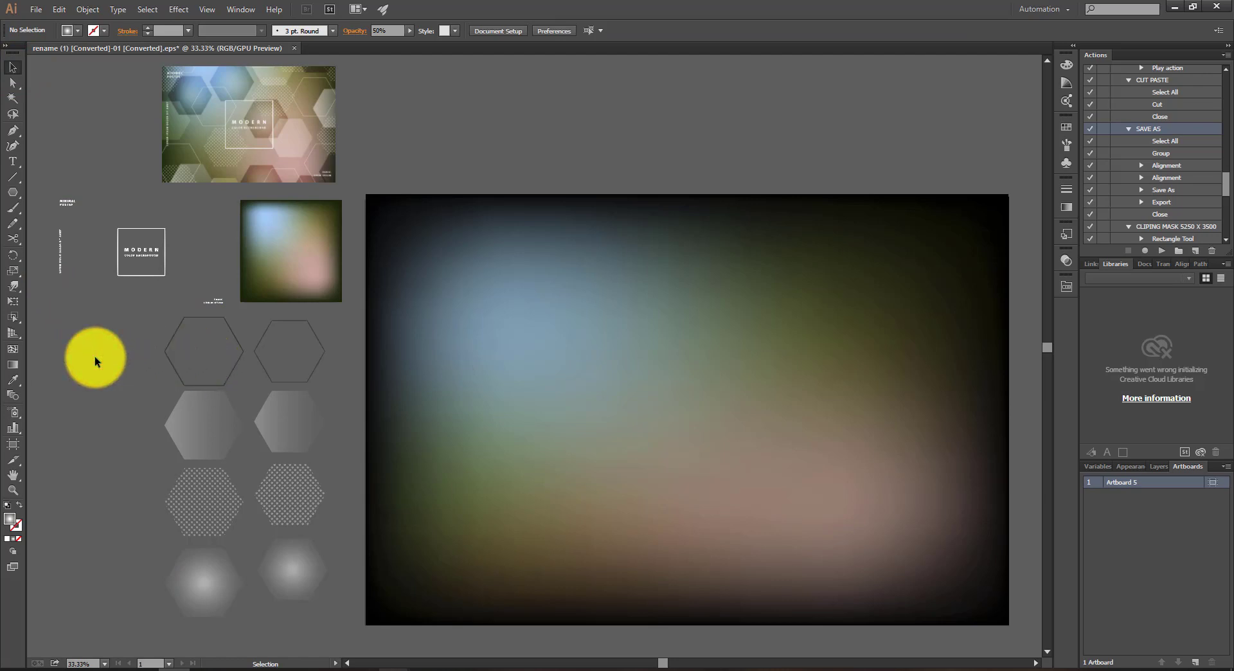
# Step: Scatter copies of the new dotted hexagon and the new linear-gradient hexagon across the artboard, some overlapping its edges
pyautogui.click(183, 494)
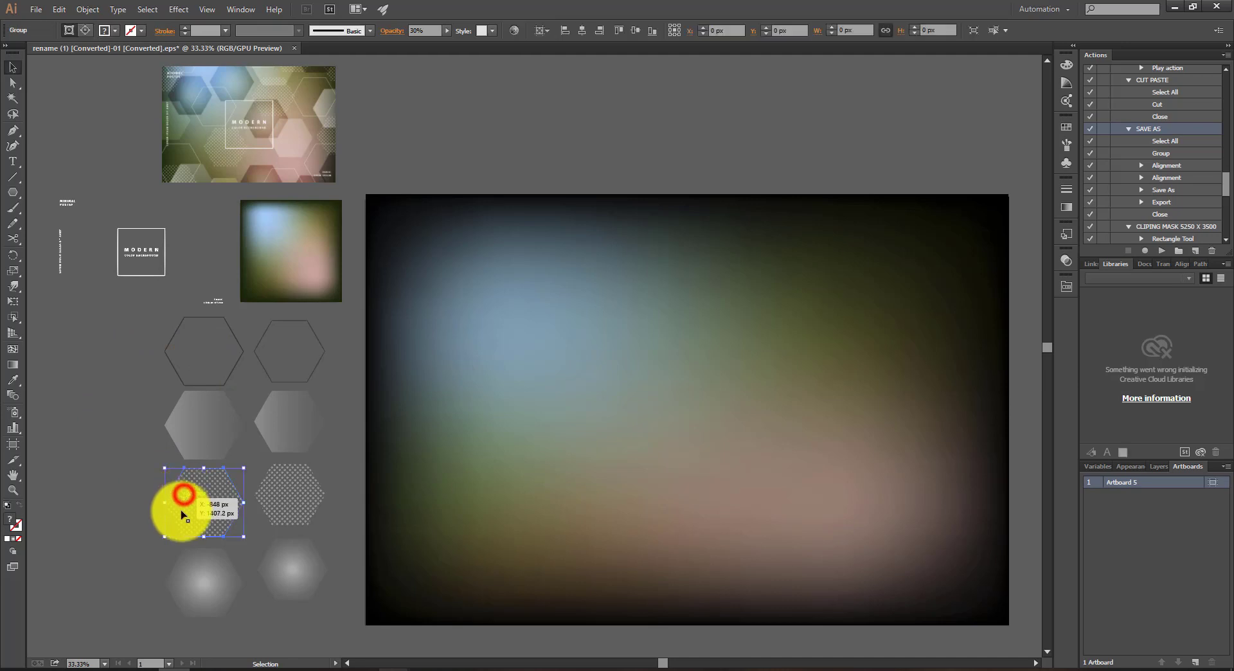
pyautogui.moveTo(182, 511); pyautogui.dragTo(370, 221)
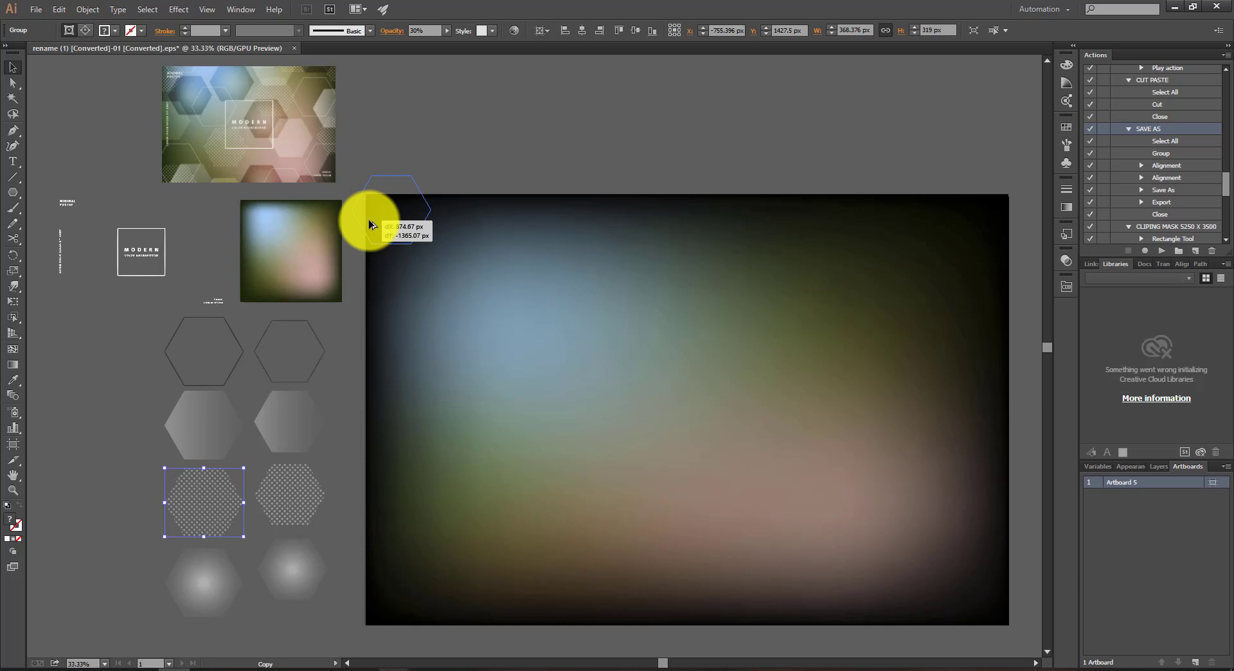
pyautogui.moveTo(369, 218); pyautogui.dragTo(368, 218)
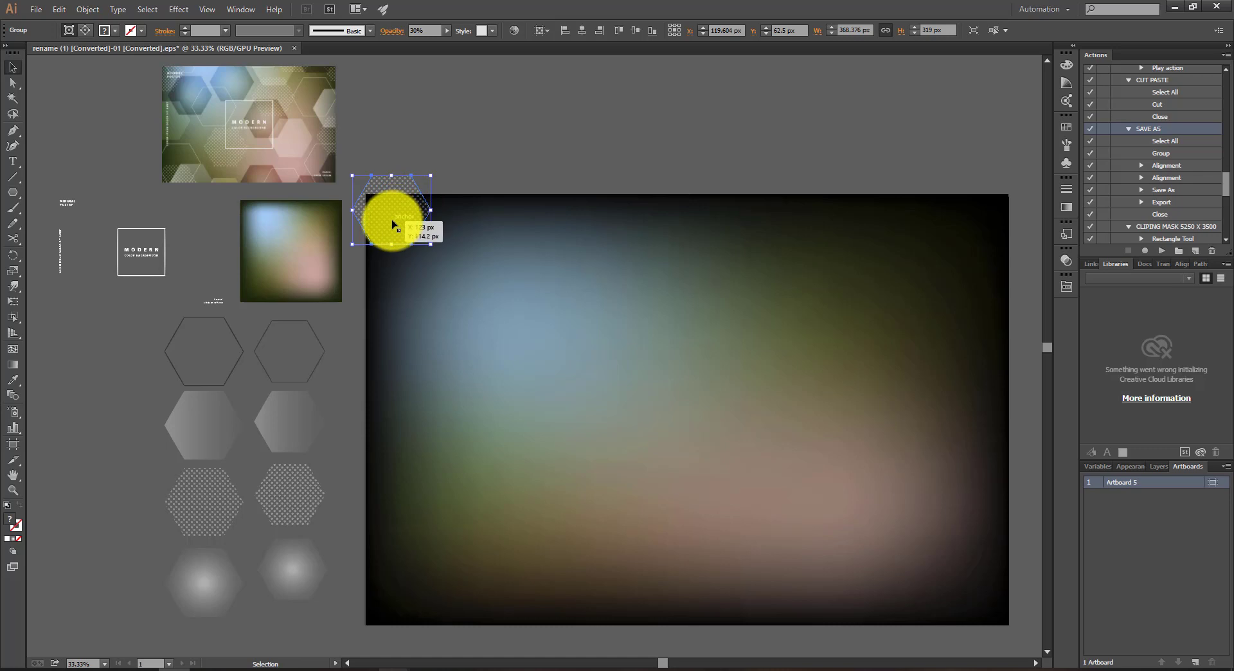
pyautogui.moveTo(392, 223); pyautogui.dragTo(387, 635)
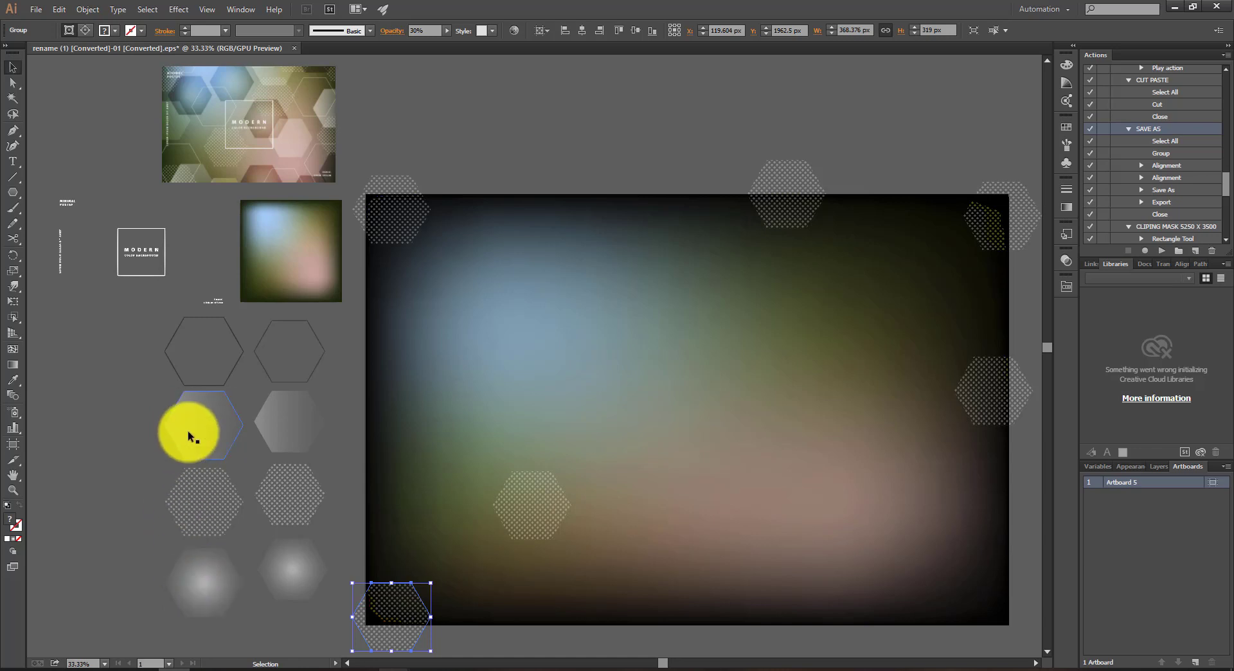
pyautogui.moveTo(188, 430); pyautogui.dragTo(853, 633)
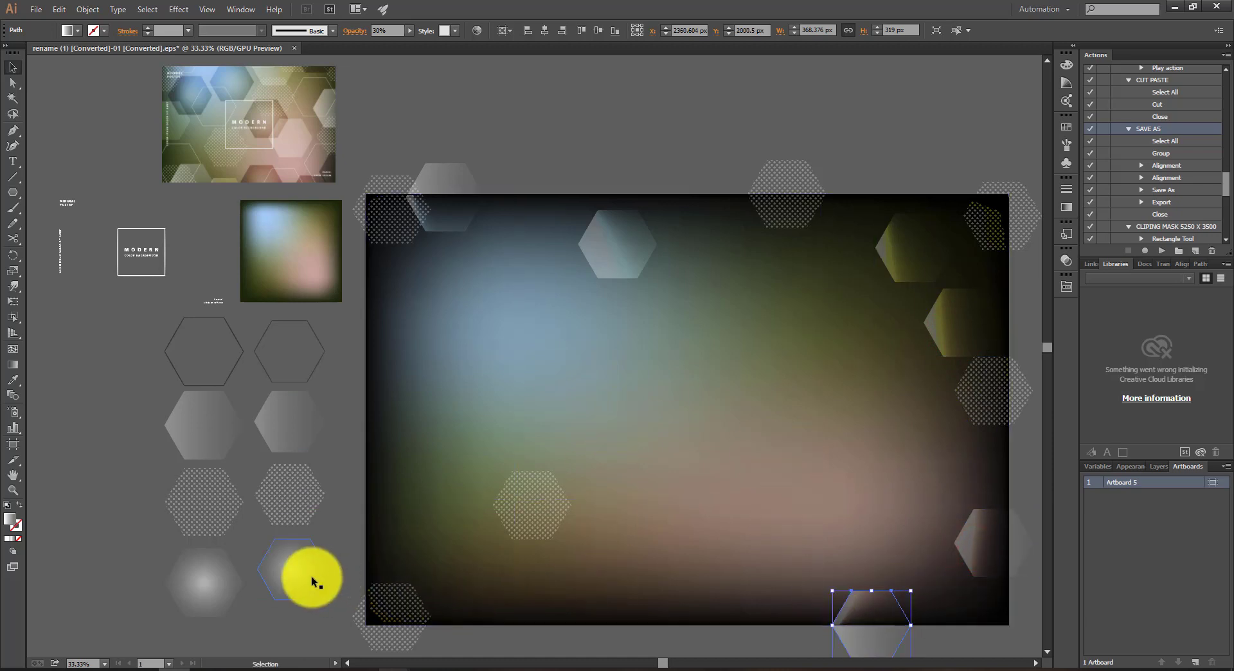
pyautogui.moveTo(872, 621); pyautogui.dragTo(435, 365)
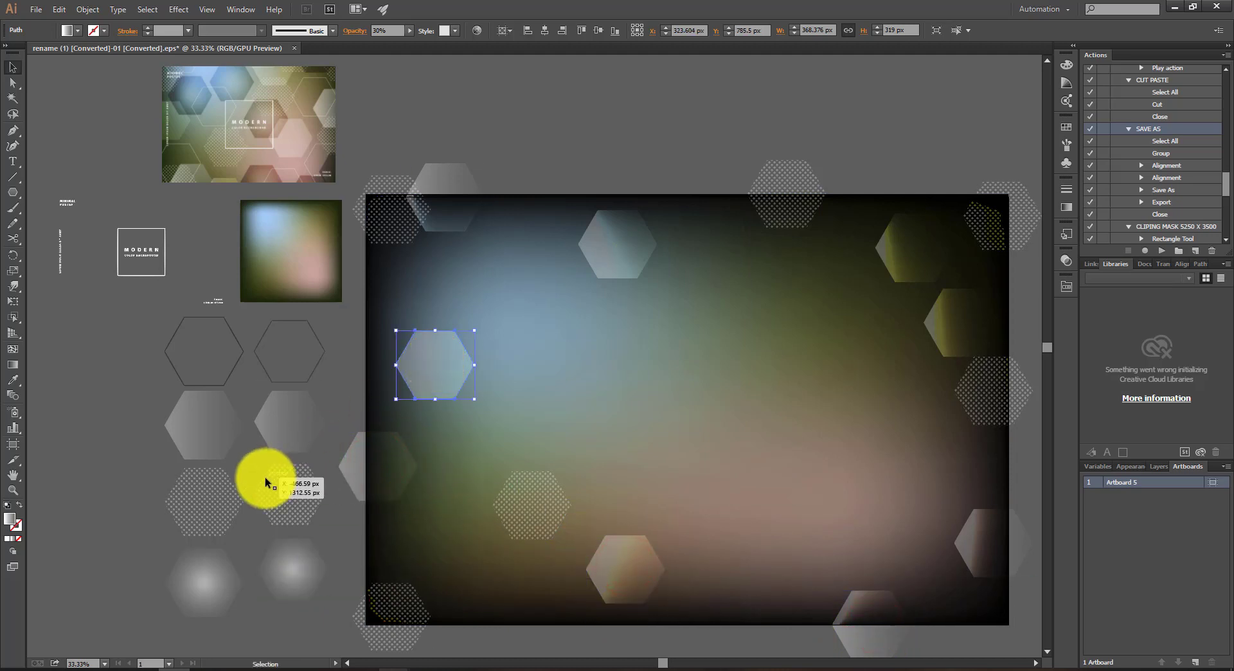
# Step: Scatter copies of the new outlined hexagon and the new radial-gradient hexagon across the artboard, then clear the selection
pyautogui.click(237, 336)
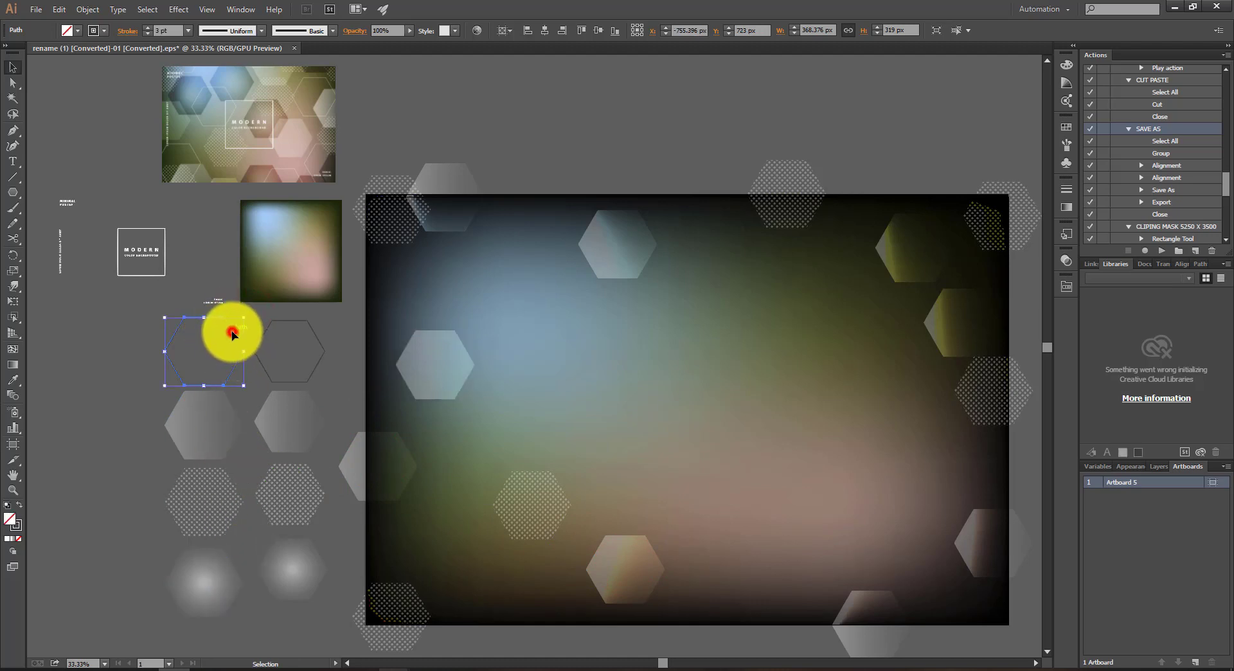
pyautogui.moveTo(232, 332); pyautogui.dragTo(969, 524)
pyautogui.moveTo(969, 524); pyautogui.dragTo(788, 548)
pyautogui.moveTo(788, 548); pyautogui.dragTo(427, 385)
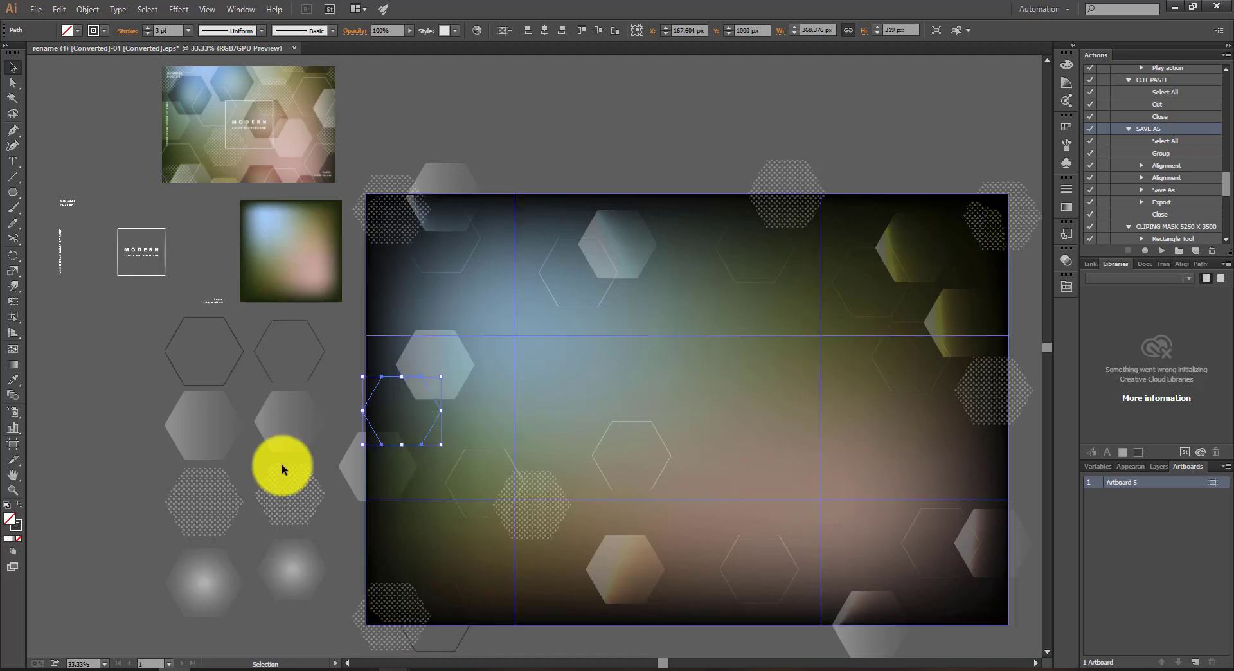
pyautogui.moveTo(185, 588); pyautogui.dragTo(793, 554)
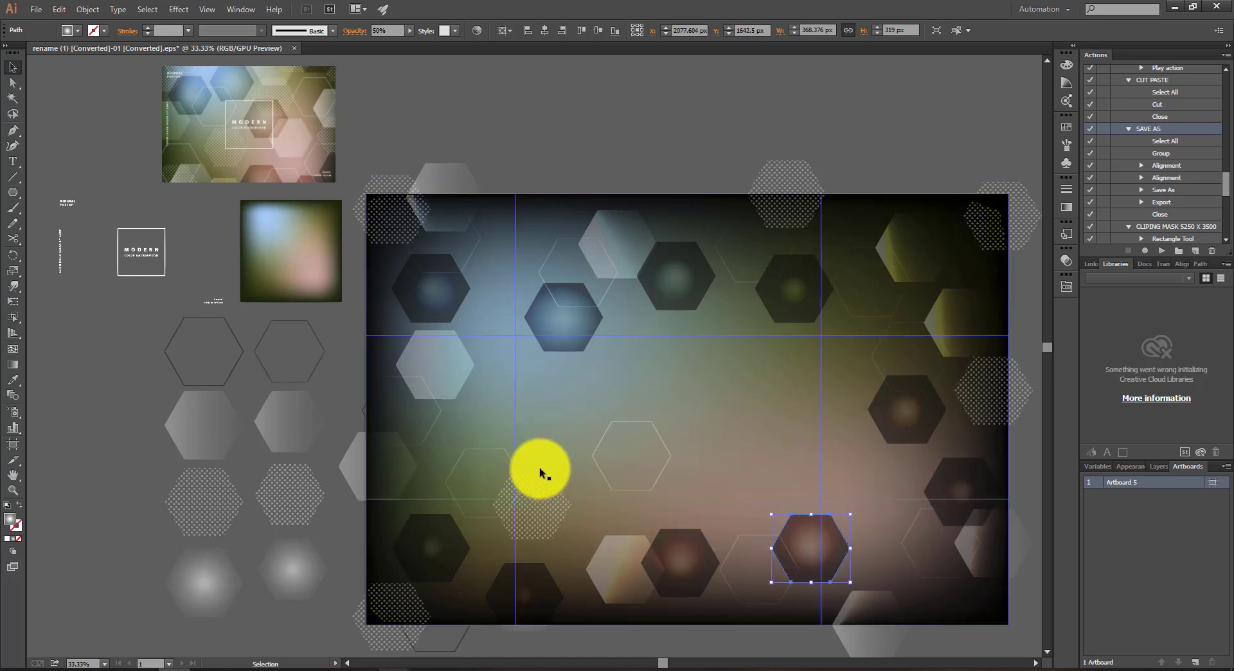
pyautogui.click(141, 331)
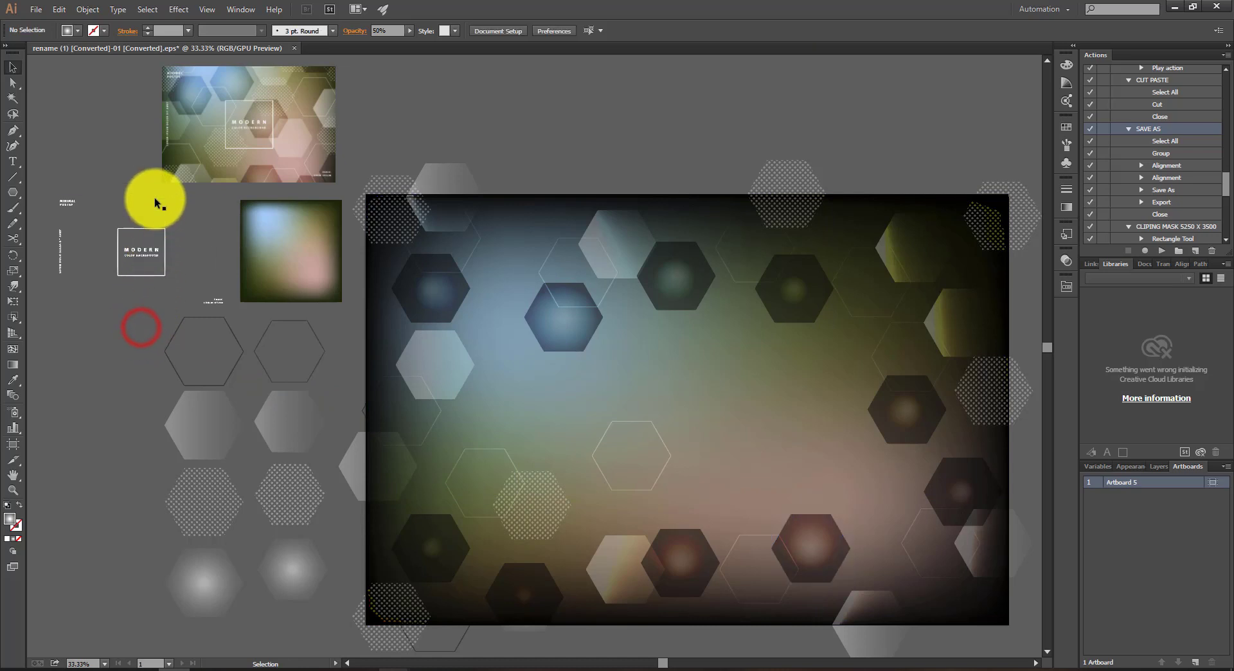
# Step: Bring the text-and-frame group in front of all artwork and center it horizontally and vertically on the artboard
pyautogui.moveTo(152, 201); pyautogui.dragTo(135, 228)
pyautogui.hotkey('ctrl', 'x')
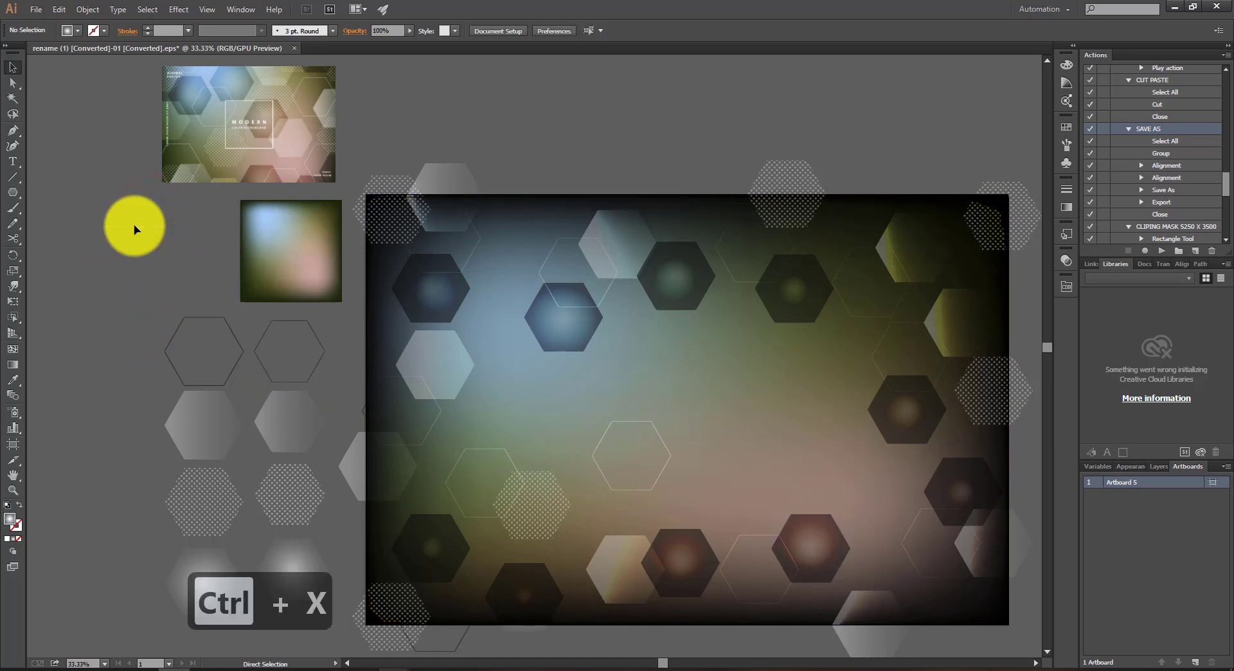
pyautogui.hotkey('ctrl', 'f')
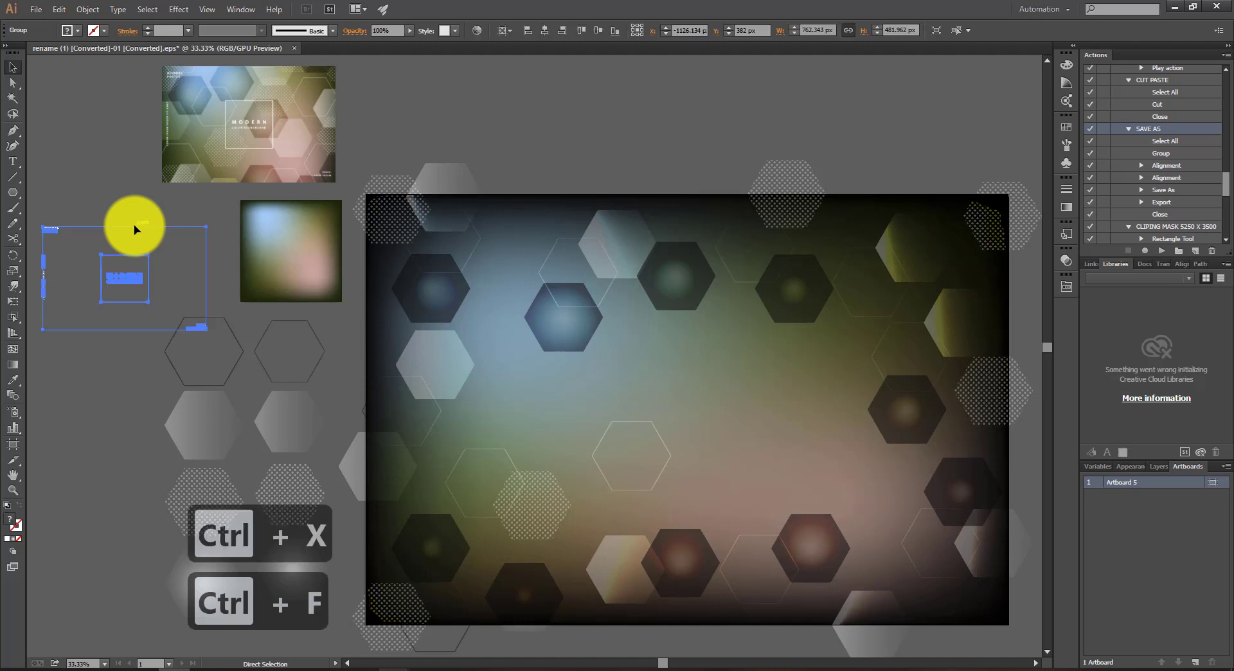
pyautogui.click(550, 31)
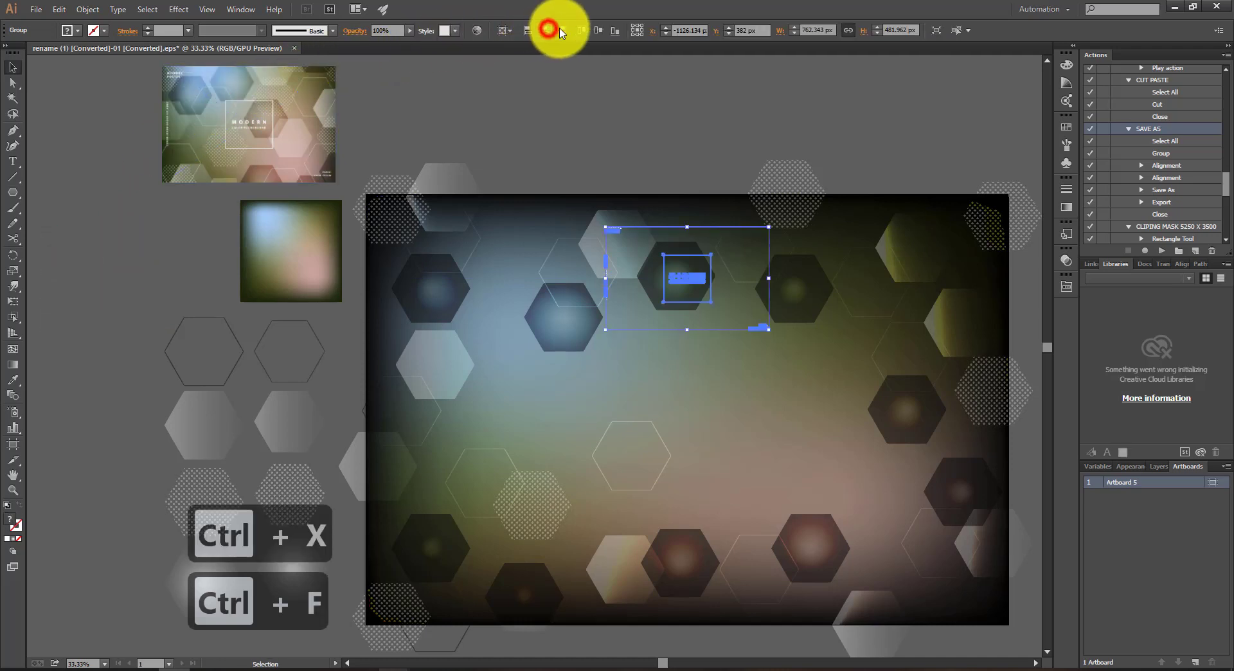
pyautogui.click(596, 31)
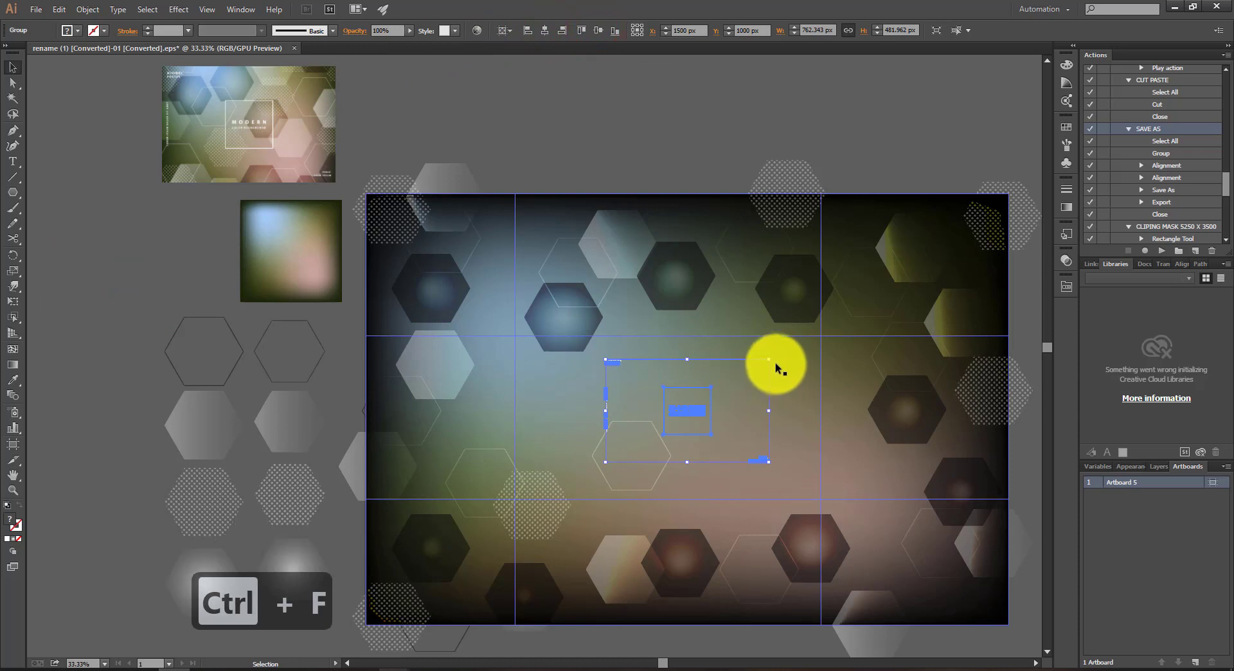
# Step: Scale the text-and-frame group up proportionally from its center to about 2746 × 1736 px and deselect it
pyautogui.moveTo(769, 359); pyautogui.dragTo(988, 227)
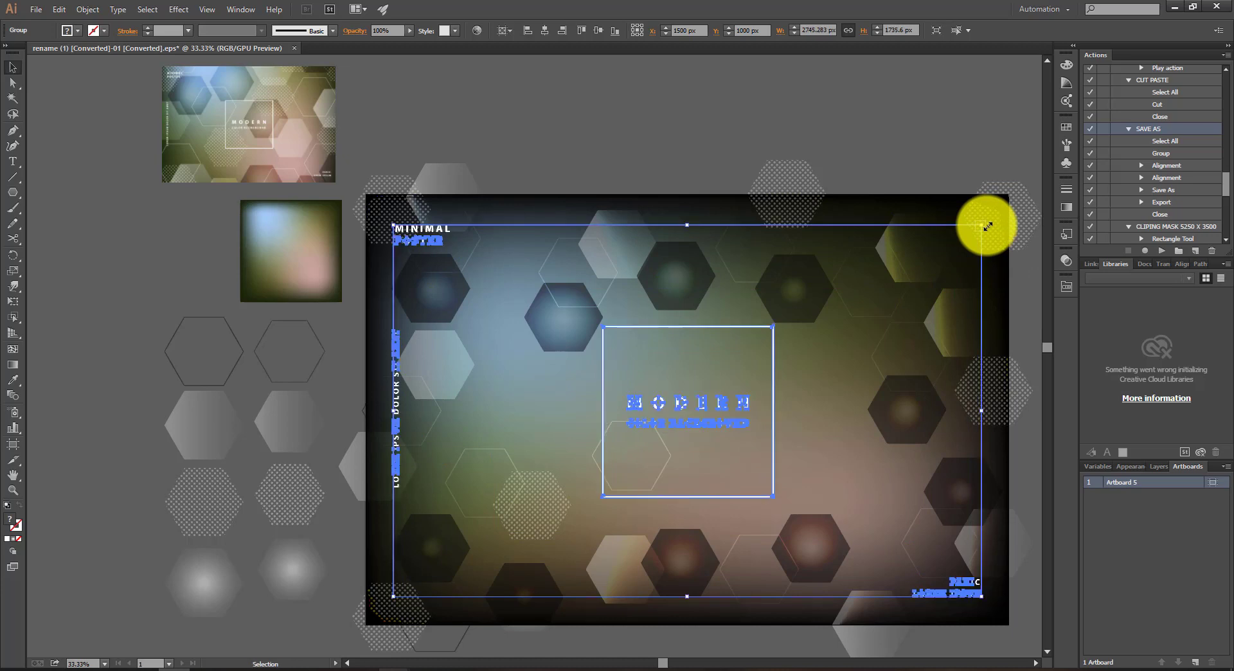
pyautogui.click(13, 67)
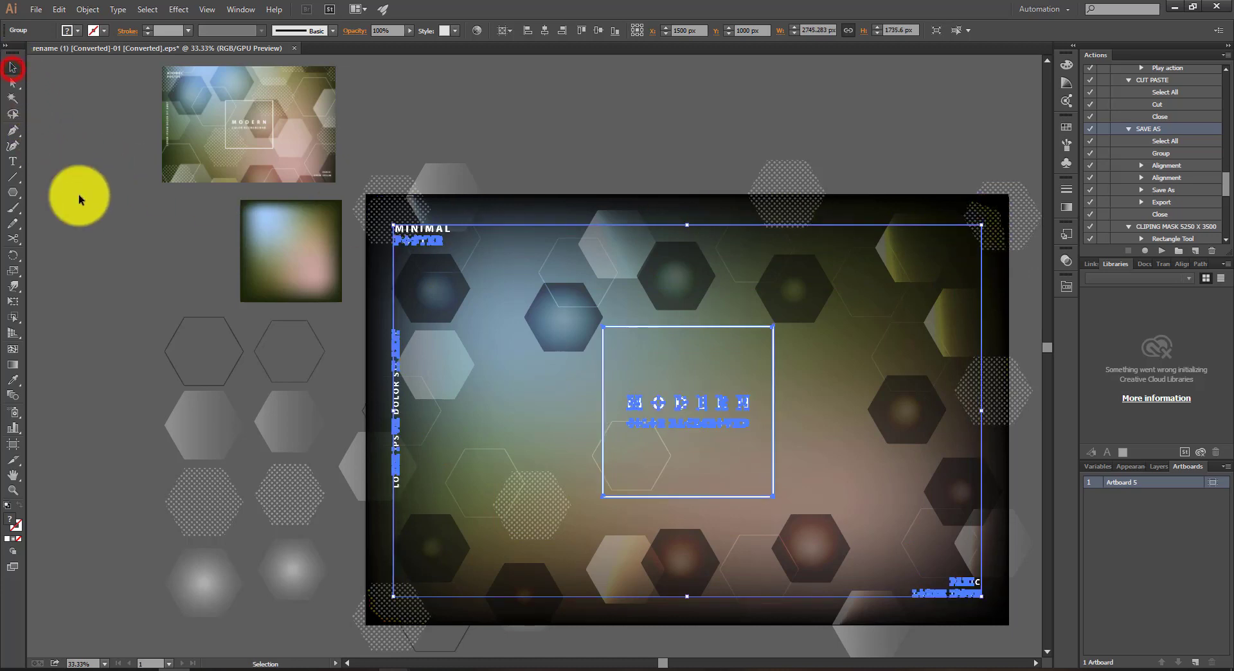
pyautogui.click(79, 197)
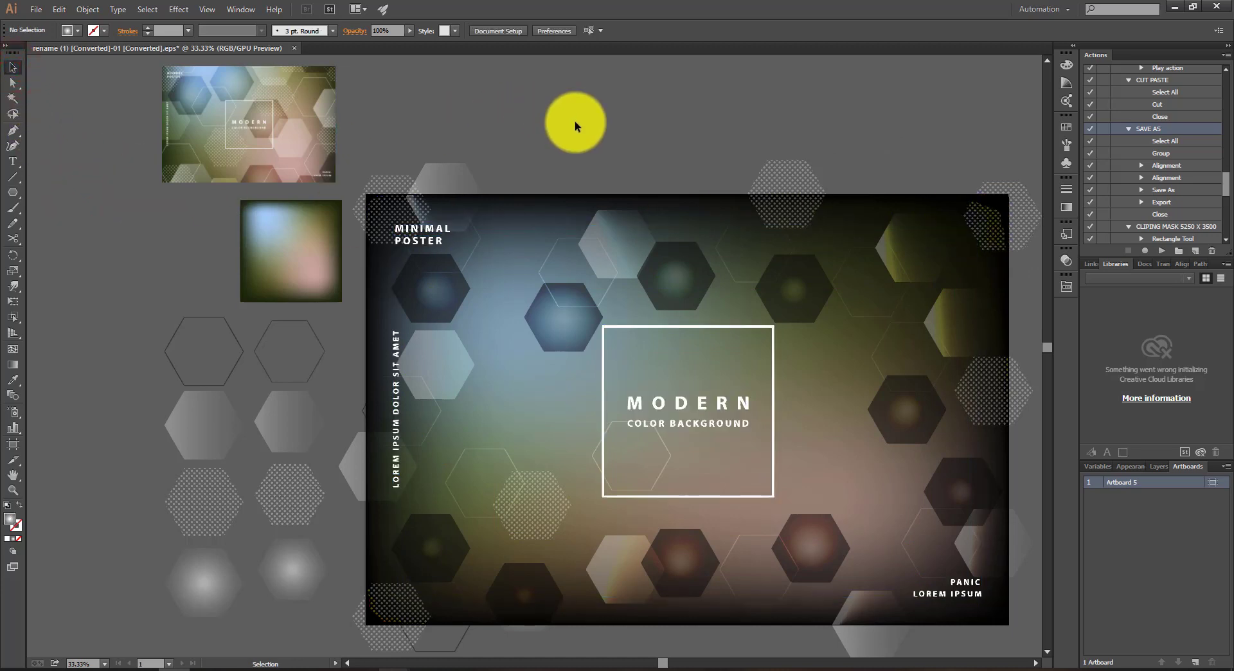
# Step: Draw a rectangle about 3000 × 2011 px over the artboard, make a clipping mask of all artwork with it, and deselect
pyautogui.press('m')
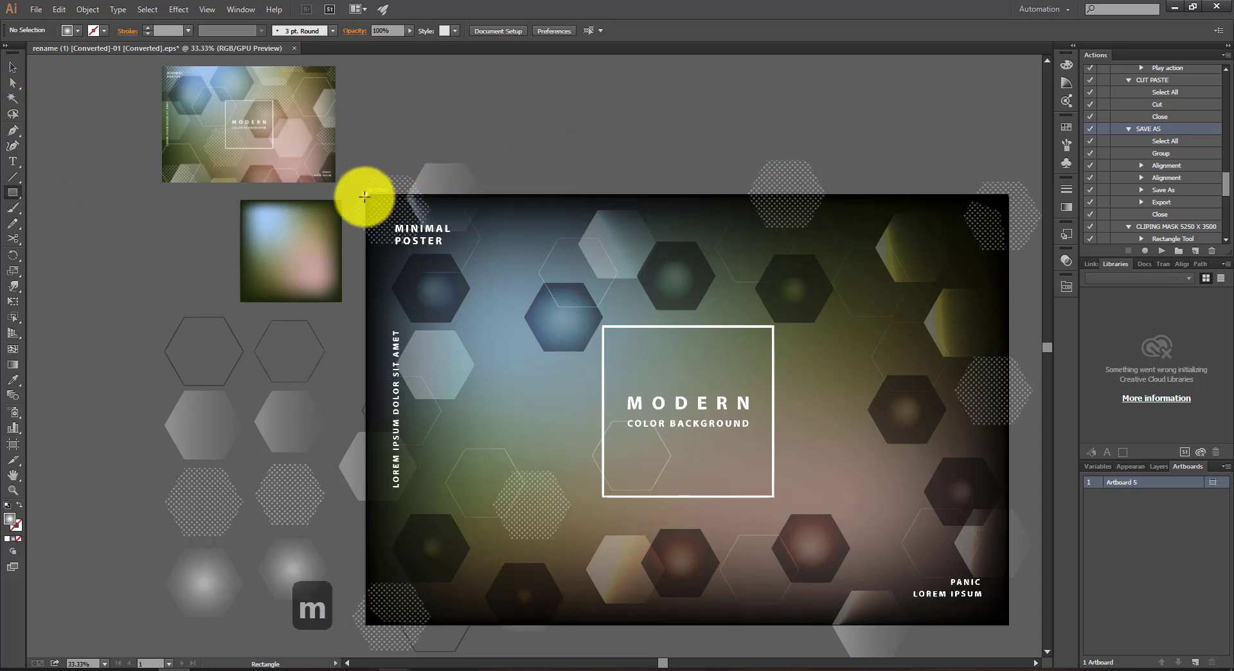
pyautogui.moveTo(365, 196); pyautogui.dragTo(1007, 622)
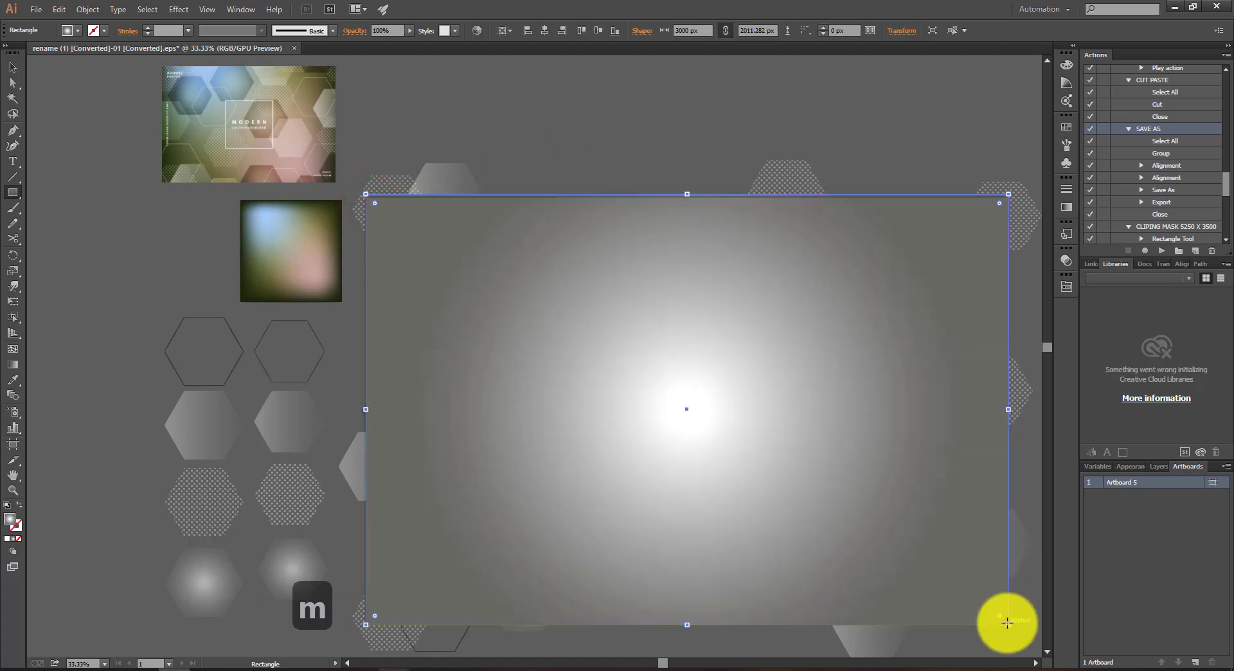
pyautogui.hotkey('ctrl', 'a')
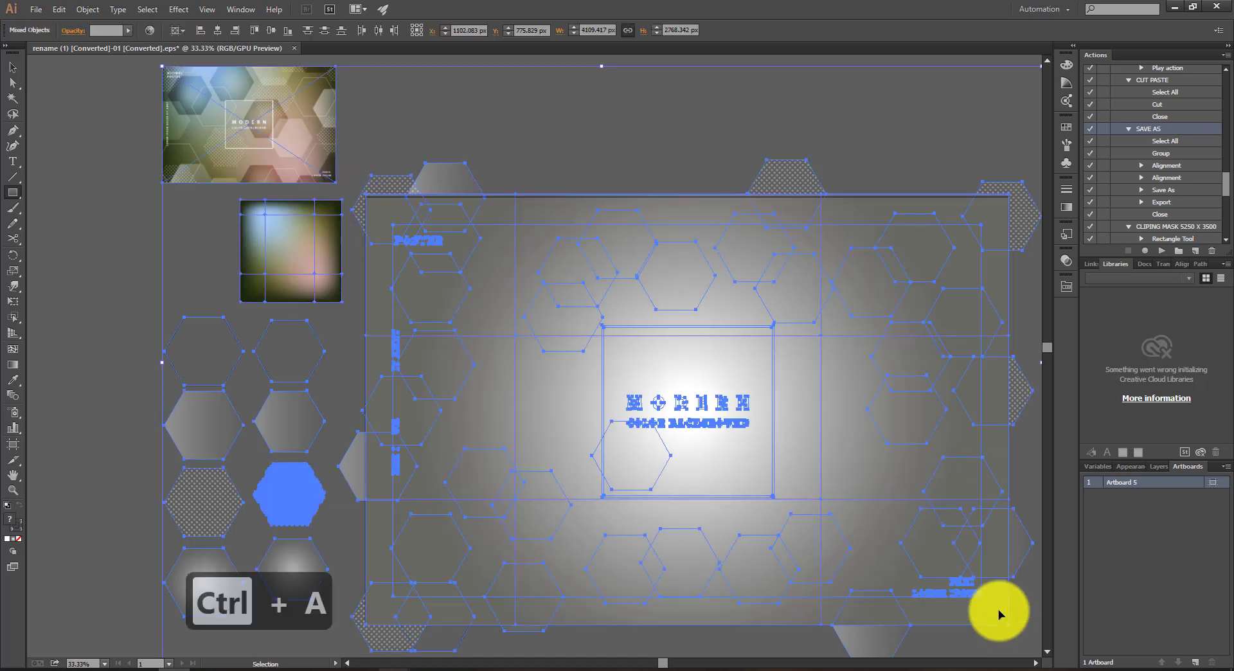
pyautogui.hotkey('ctrl', '7')
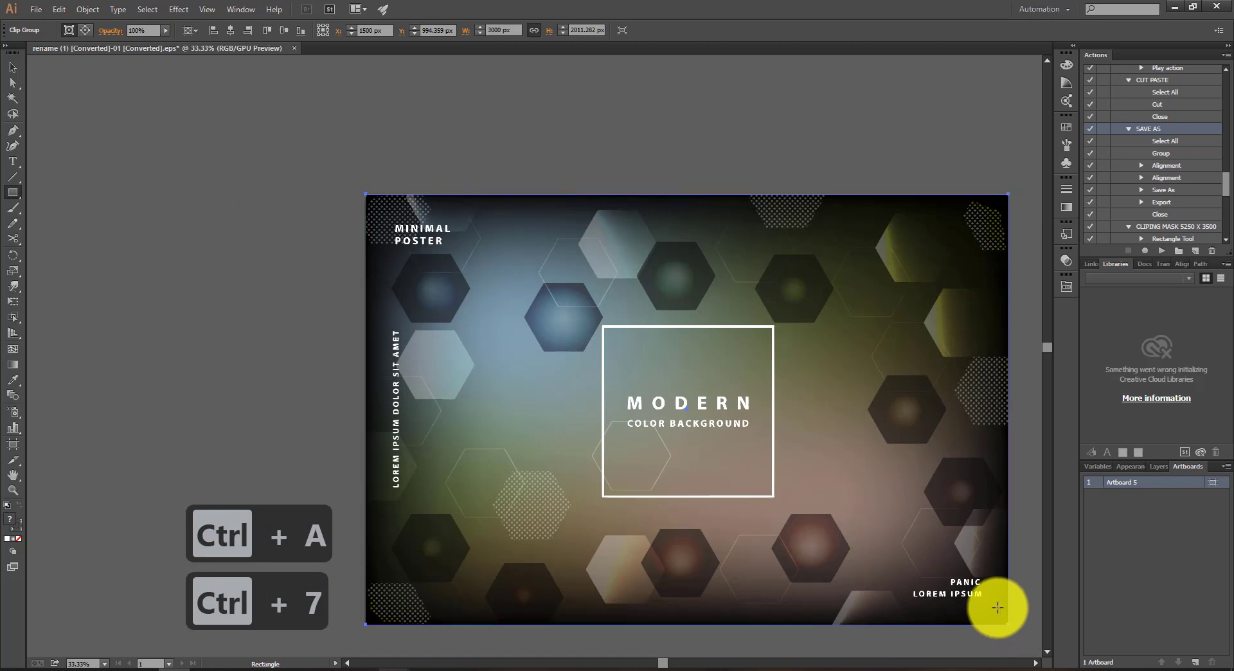
pyautogui.click(12, 64)
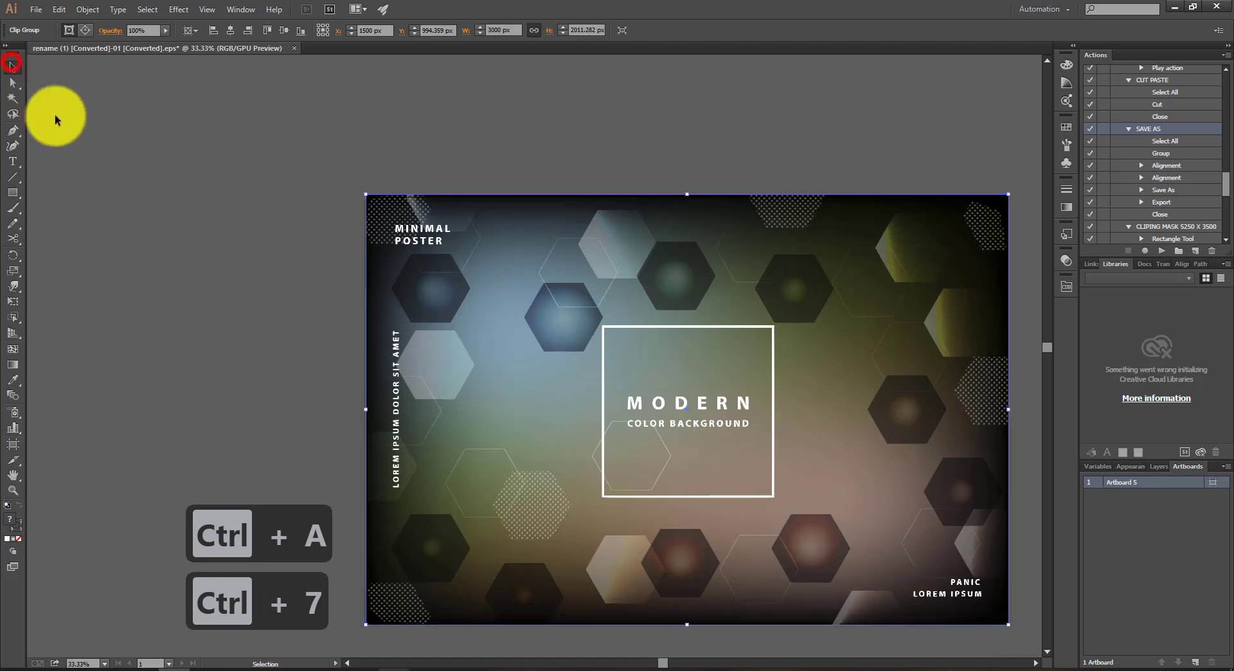
pyautogui.click(186, 201)
pyautogui.scroll(-3, 358, 267)
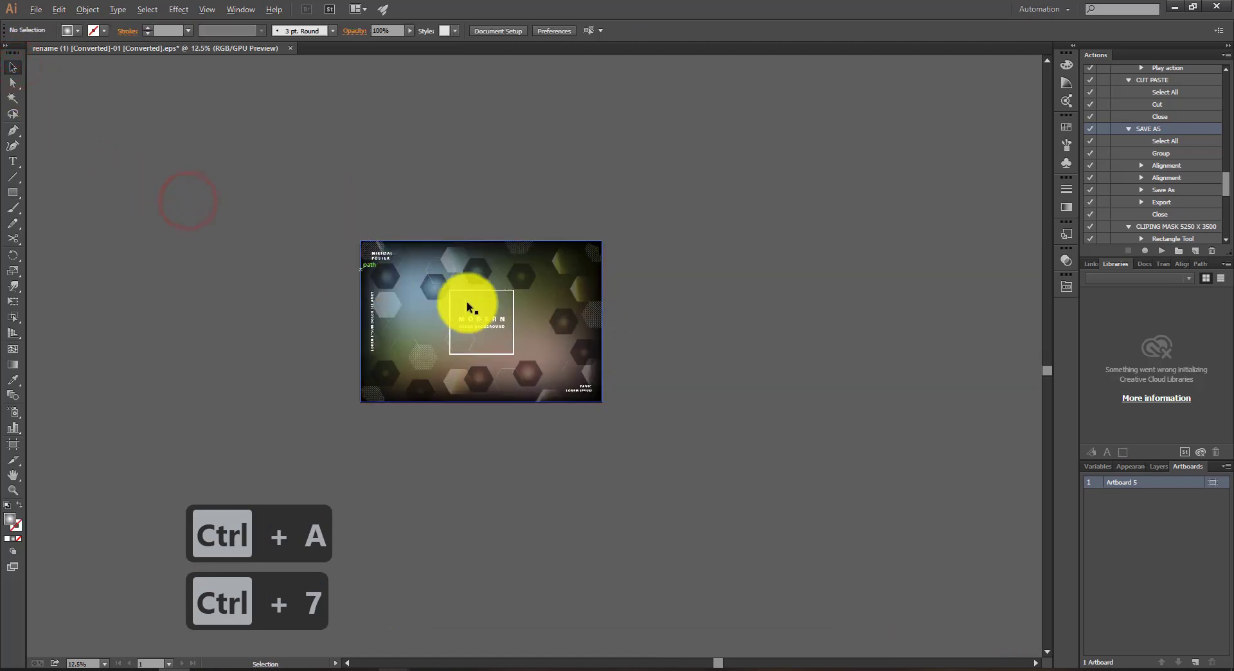
pyautogui.scroll(1, 469, 303)
pyautogui.scroll(2, 494, 321)
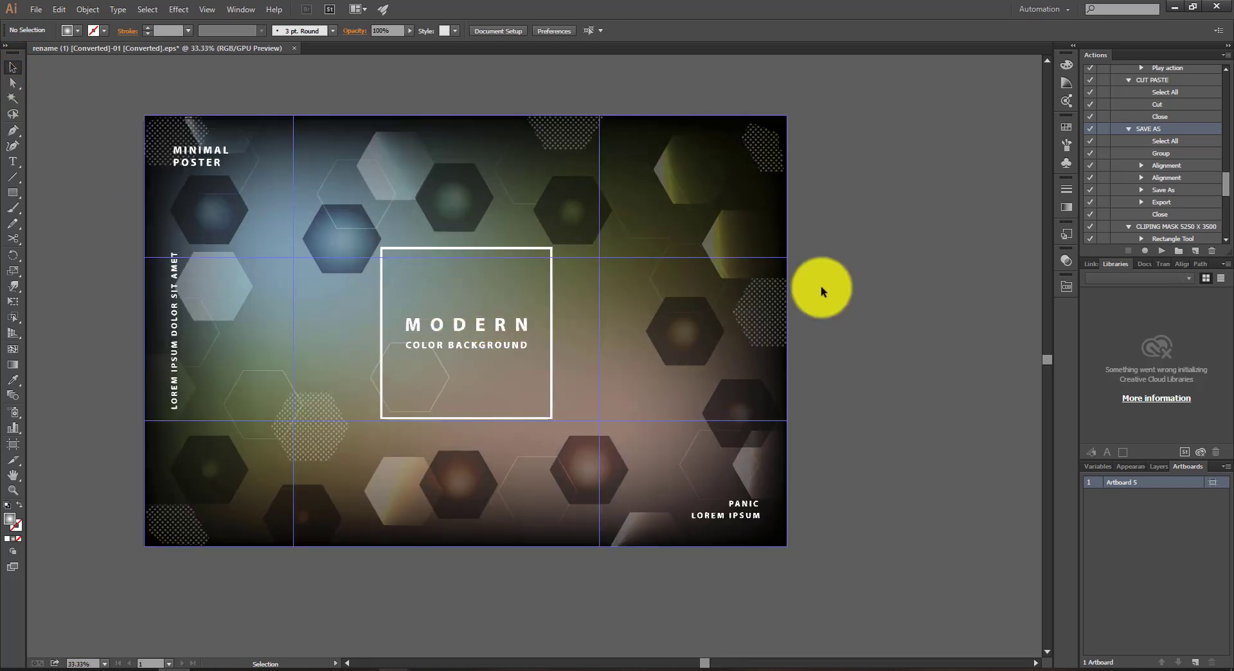
pyautogui.click(839, 287)
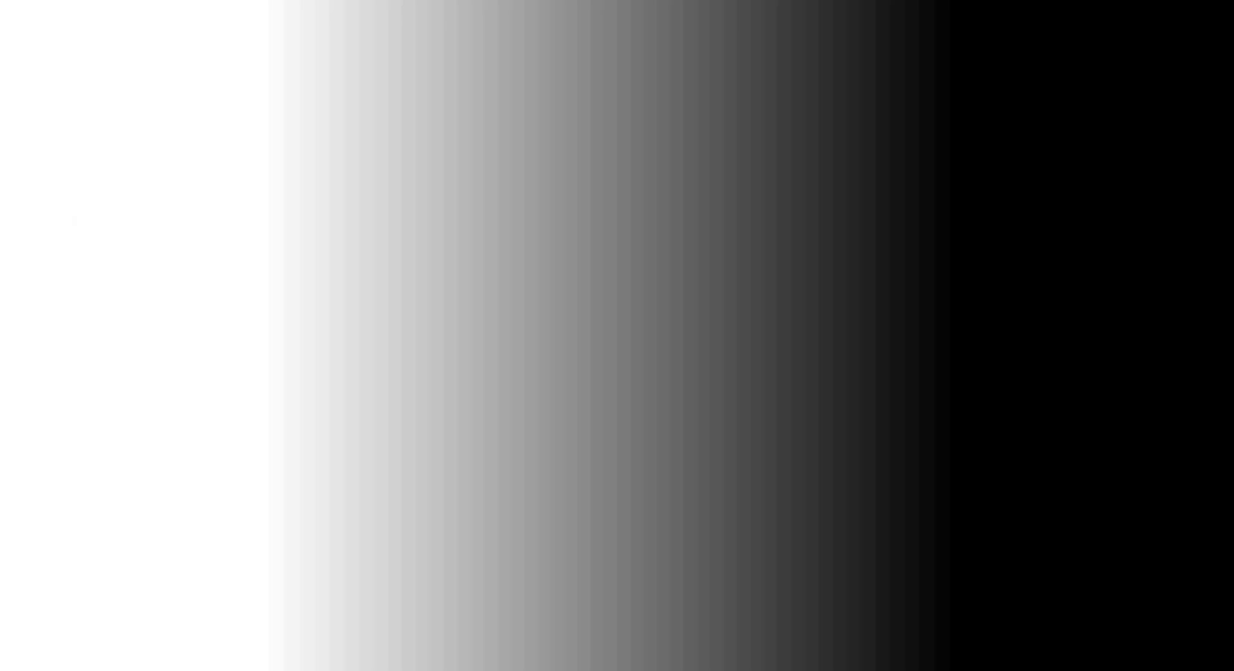